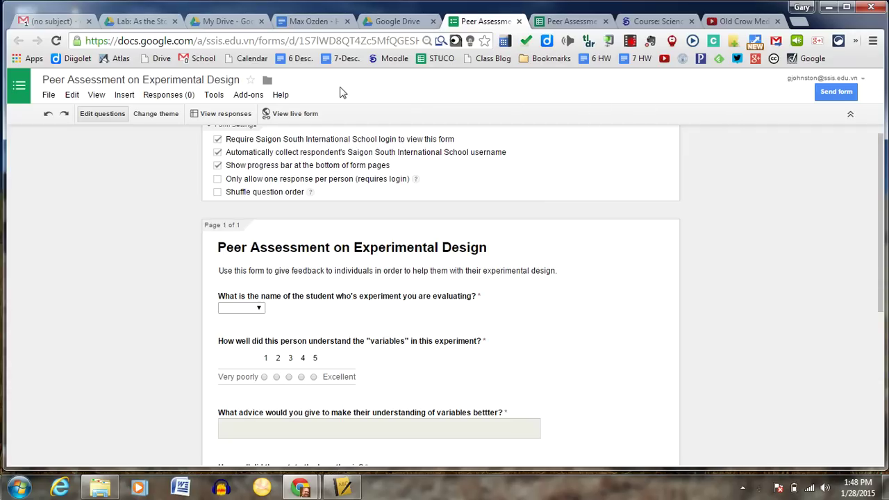
- Open a student's Human Body Systems Experiment document and review its template sections, from the variable definitions to the procedure
{"action": "left_click", "coordinate": [396, 20]}
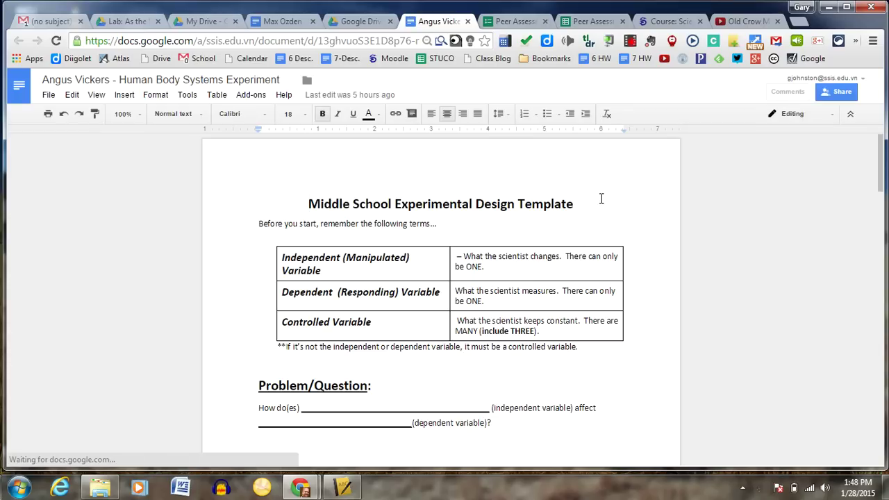
{"action": "scroll", "coordinate": [601, 199], "scroll_direction": "down", "scroll_amount": 1}
{"action": "scroll", "coordinate": [602, 199], "scroll_direction": "down", "scroll_amount": 1}
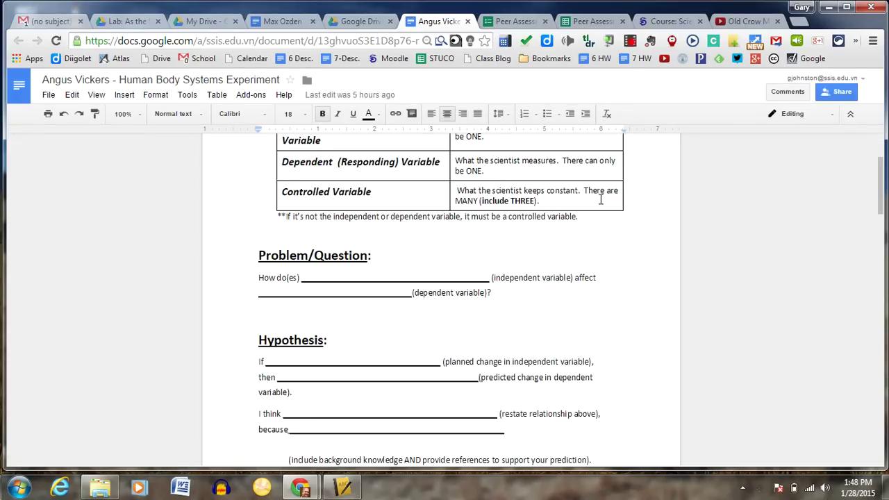
{"action": "scroll", "coordinate": [375, 306], "scroll_direction": "down", "scroll_amount": 4}
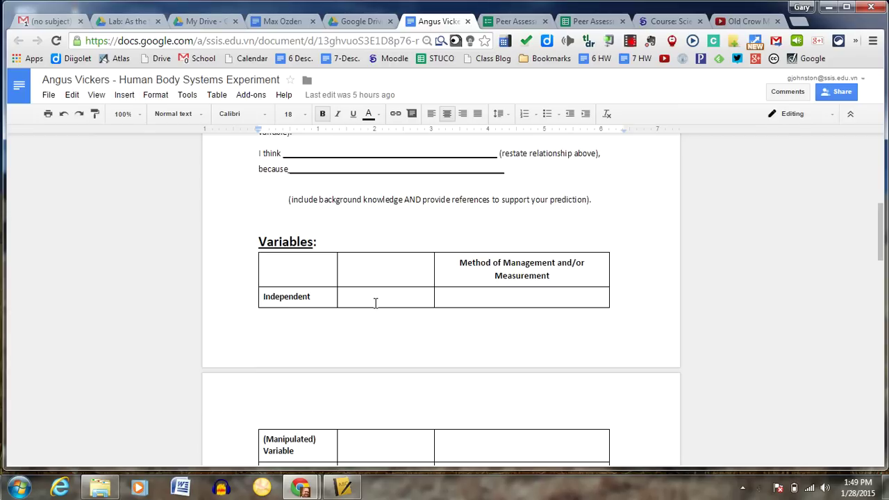
{"action": "scroll", "coordinate": [375, 303], "scroll_direction": "down", "scroll_amount": 1}
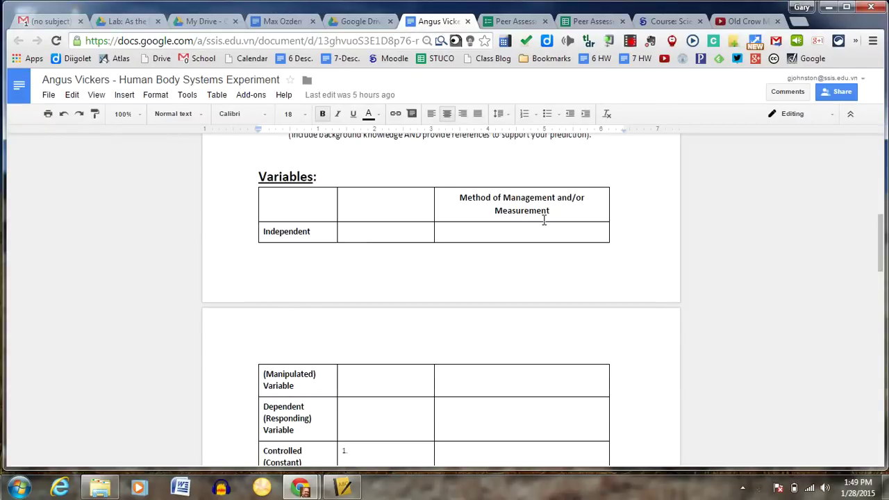
{"action": "scroll", "coordinate": [544, 220], "scroll_direction": "down", "scroll_amount": 6}
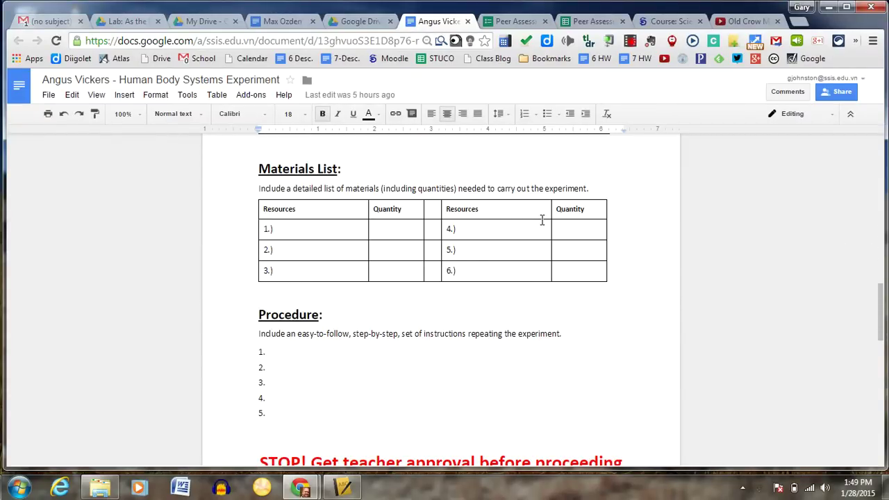
{"action": "scroll", "coordinate": [541, 219], "scroll_direction": "up", "scroll_amount": 6}
{"action": "scroll", "coordinate": [540, 219], "scroll_direction": "up", "scroll_amount": 7}
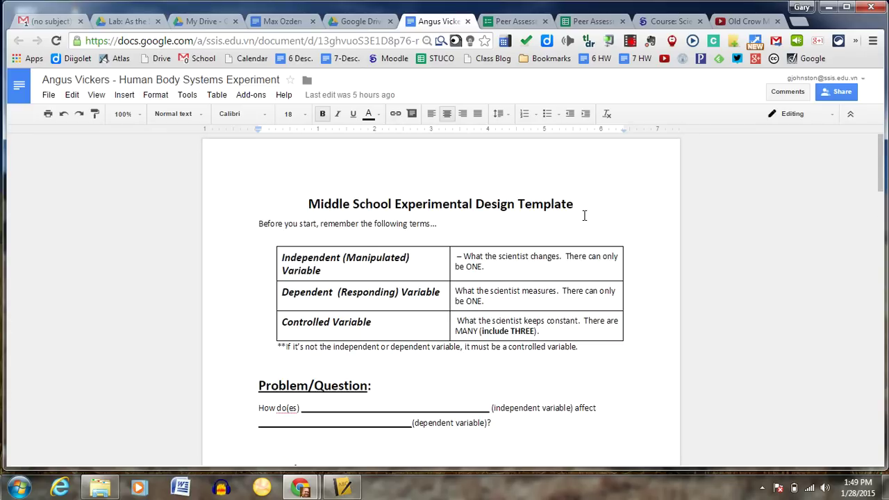
{"action": "scroll", "coordinate": [517, 299], "scroll_direction": "down", "scroll_amount": 1}
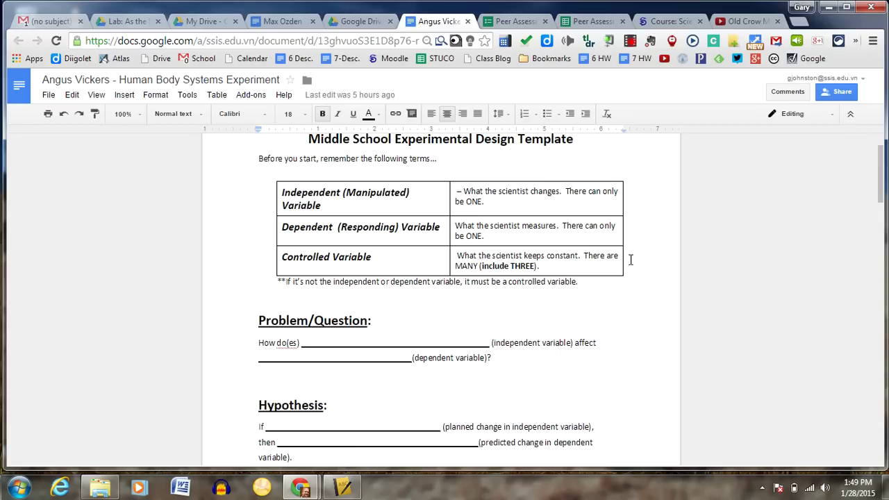
- Look through the student experiment documents in the Summative Lab Human Body Systems folder in Google Drive
{"action": "left_click", "coordinate": [363, 22]}
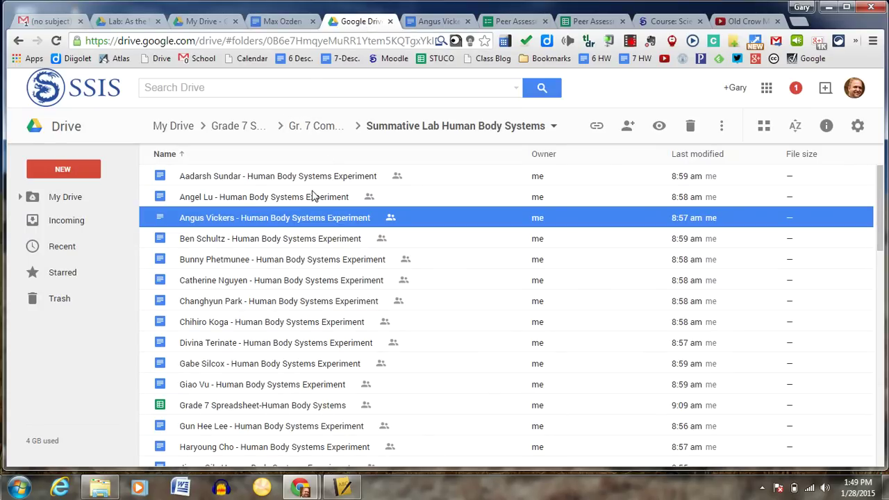
{"action": "left_click", "coordinate": [232, 178]}
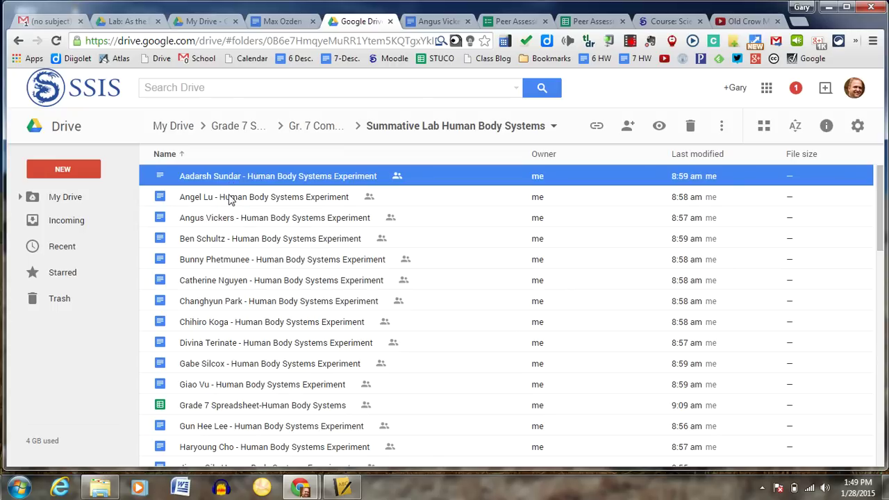
{"action": "left_click", "coordinate": [231, 200]}
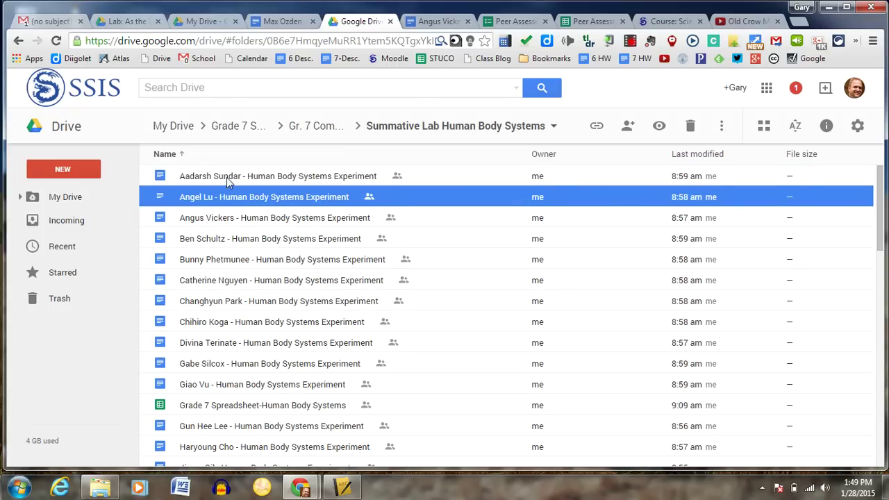
{"action": "left_click", "coordinate": [227, 177]}
{"action": "left_click", "coordinate": [229, 200]}
{"action": "scroll", "coordinate": [251, 244], "scroll_direction": "down", "scroll_amount": 1}
{"action": "scroll", "coordinate": [252, 244], "scroll_direction": "down", "scroll_amount": 6}
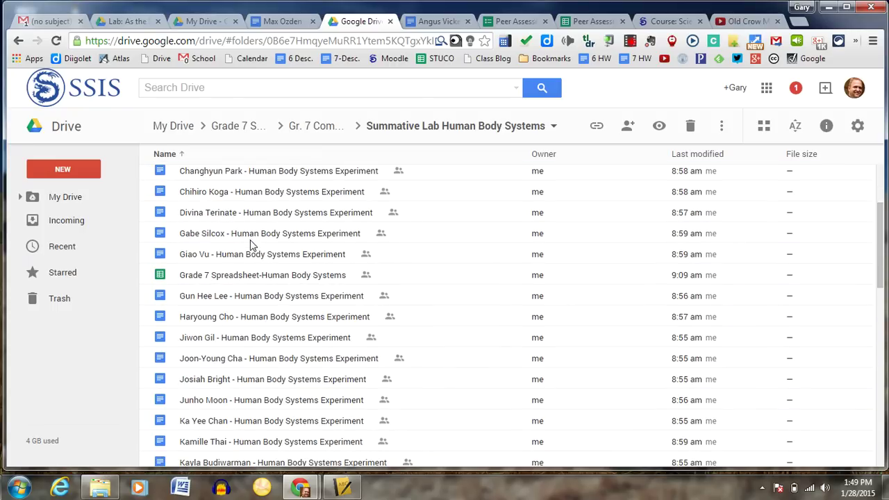
{"action": "scroll", "coordinate": [251, 245], "scroll_direction": "down", "scroll_amount": 4}
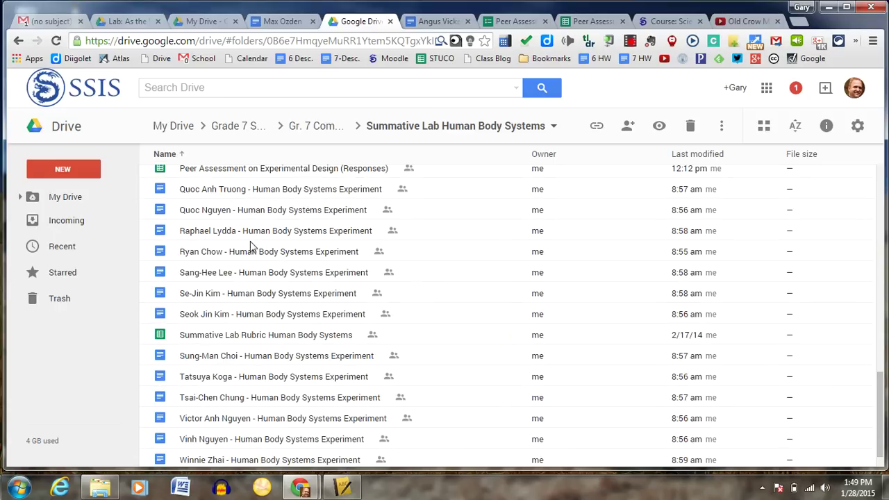
{"action": "scroll", "coordinate": [251, 245], "scroll_direction": "down", "scroll_amount": 1}
{"action": "scroll", "coordinate": [251, 244], "scroll_direction": "up", "scroll_amount": 6}
{"action": "scroll", "coordinate": [249, 242], "scroll_direction": "up", "scroll_amount": 6}
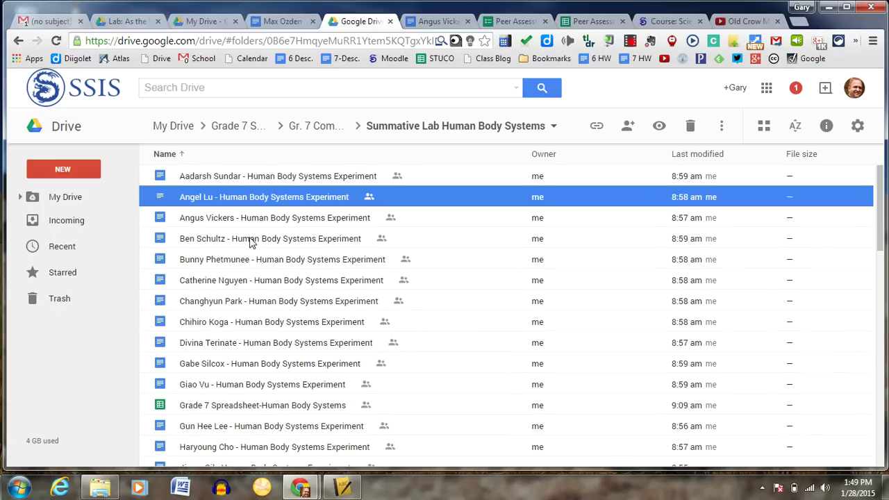
- Review the Peer Assessment on Experimental Design form, including its student-name question and the variables and hypothesis questions
{"action": "left_click", "coordinate": [497, 22]}
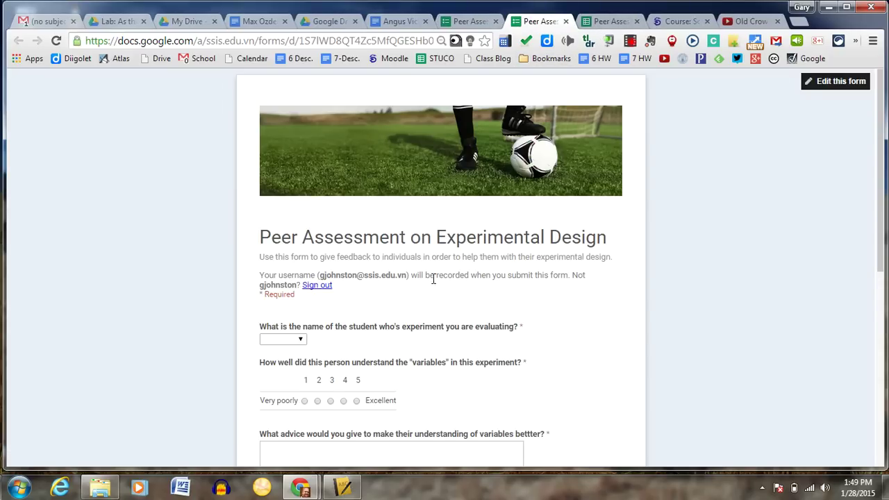
{"action": "left_click", "coordinate": [407, 27]}
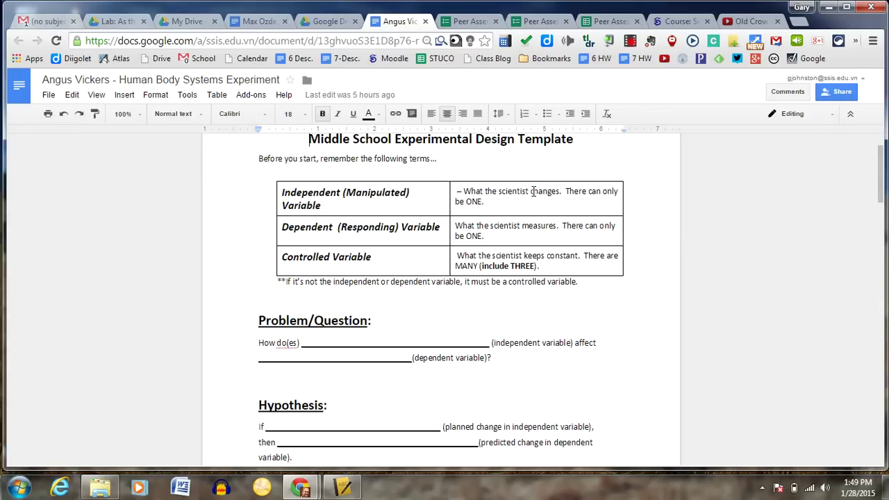
{"action": "left_click", "coordinate": [464, 22]}
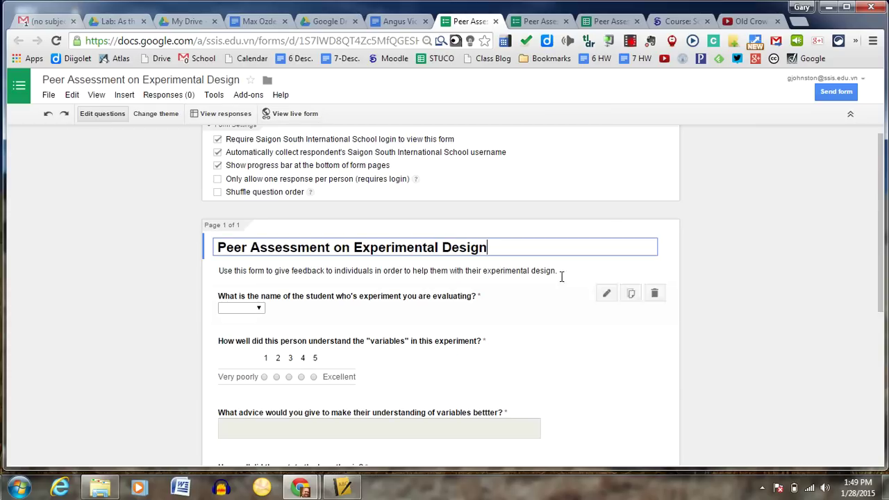
{"action": "scroll", "coordinate": [506, 238], "scroll_direction": "down", "scroll_amount": 1}
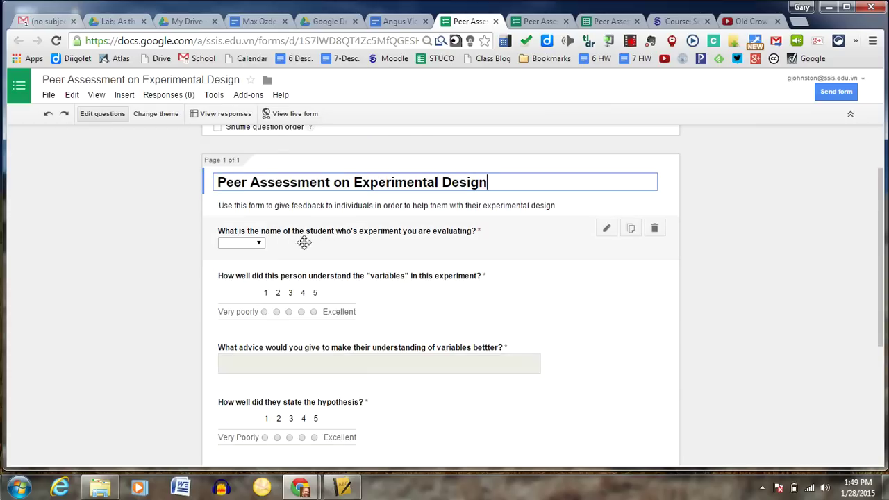
{"action": "left_click", "coordinate": [260, 248]}
{"action": "left_click", "coordinate": [245, 377]}
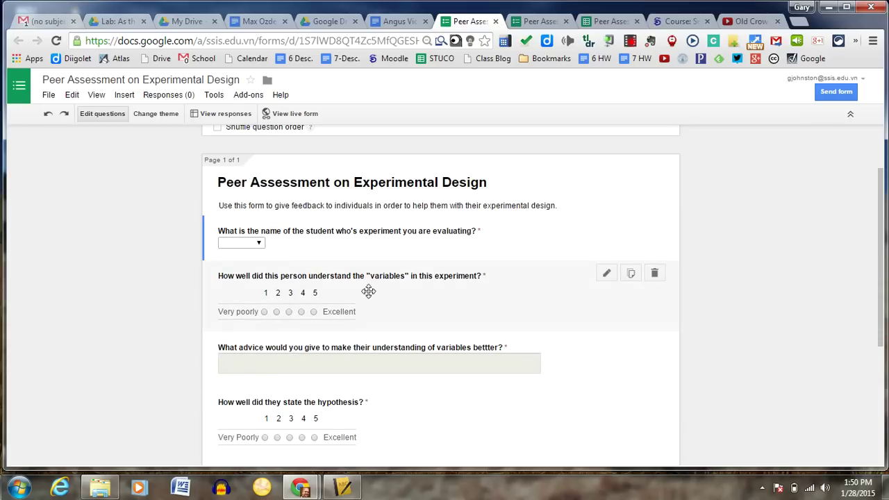
{"action": "scroll", "coordinate": [502, 283], "scroll_direction": "down", "scroll_amount": 1}
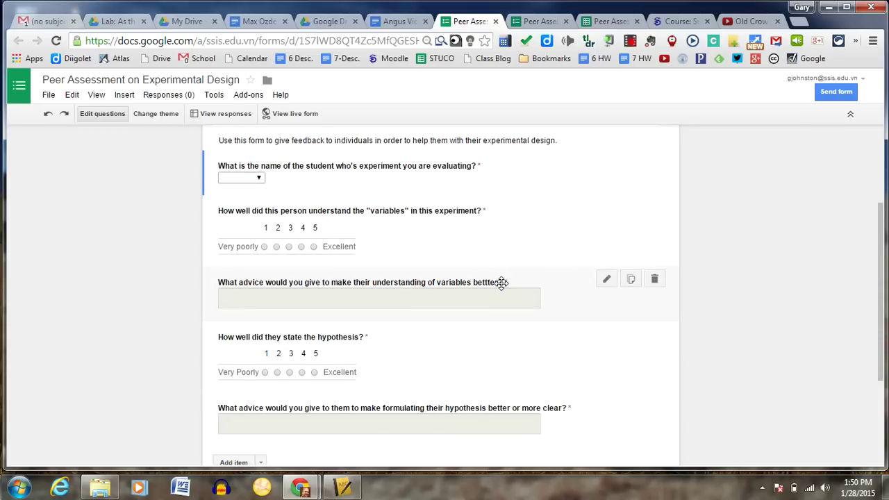
{"action": "scroll", "coordinate": [463, 262], "scroll_direction": "up", "scroll_amount": 2}
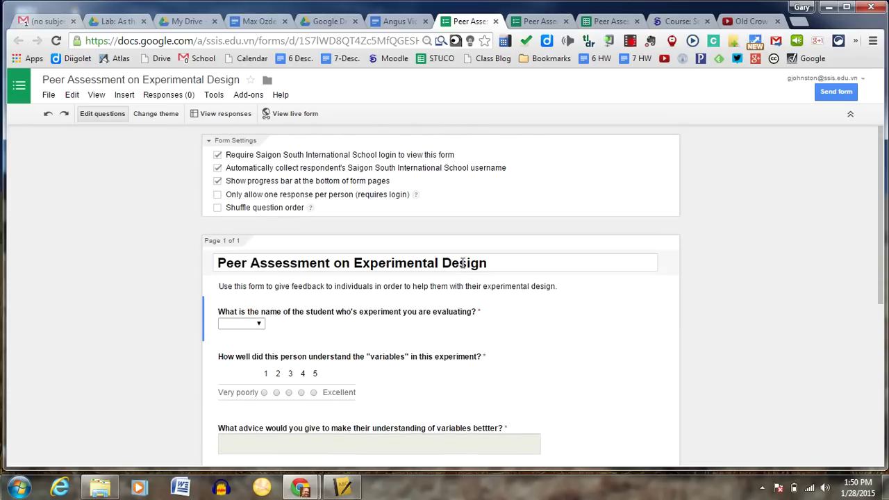
- Open the docAppender add-on's sidebar and pick Summative Lab Human Body Systems from Drive as the target Doc folder
{"action": "left_click", "coordinate": [248, 95]}
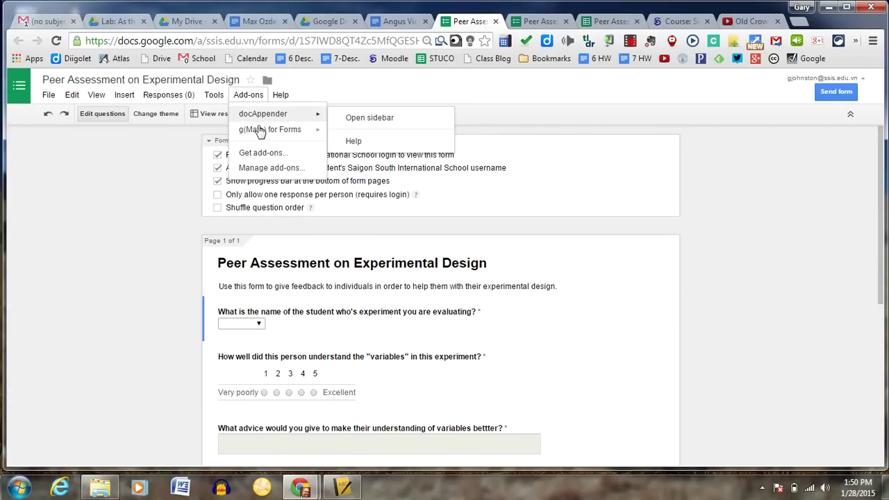
{"action": "mouse_move", "coordinate": [283, 116]}
{"action": "left_click", "coordinate": [364, 120]}
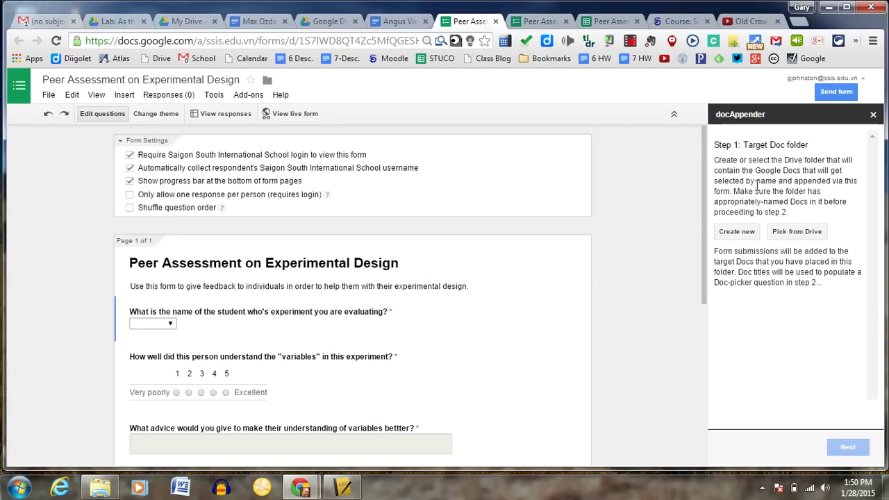
{"action": "left_click", "coordinate": [782, 237]}
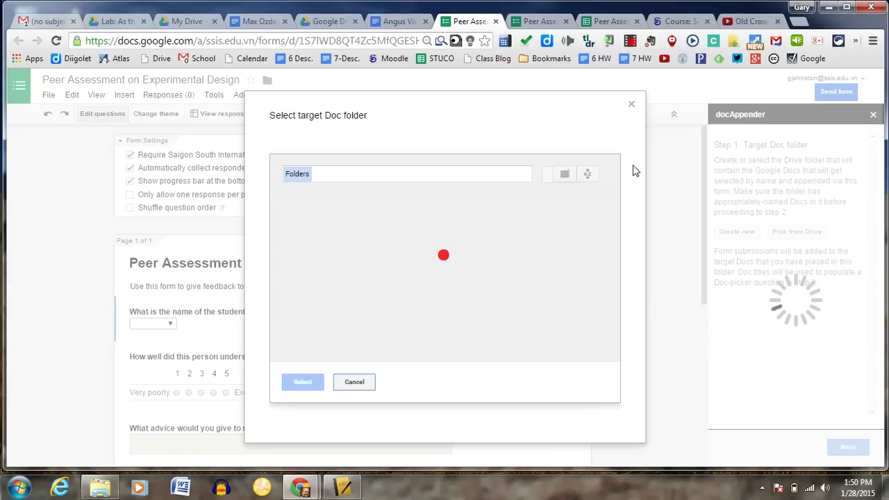
{"action": "left_click", "coordinate": [328, 22]}
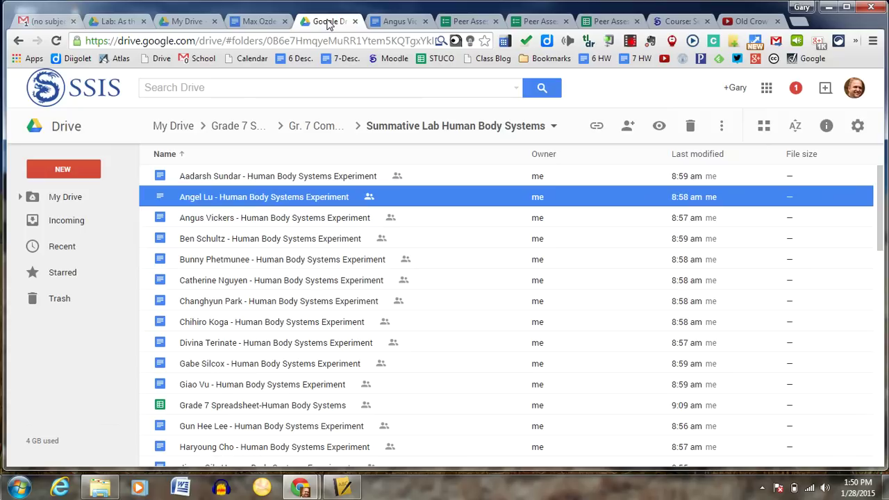
{"action": "left_click", "coordinate": [463, 21]}
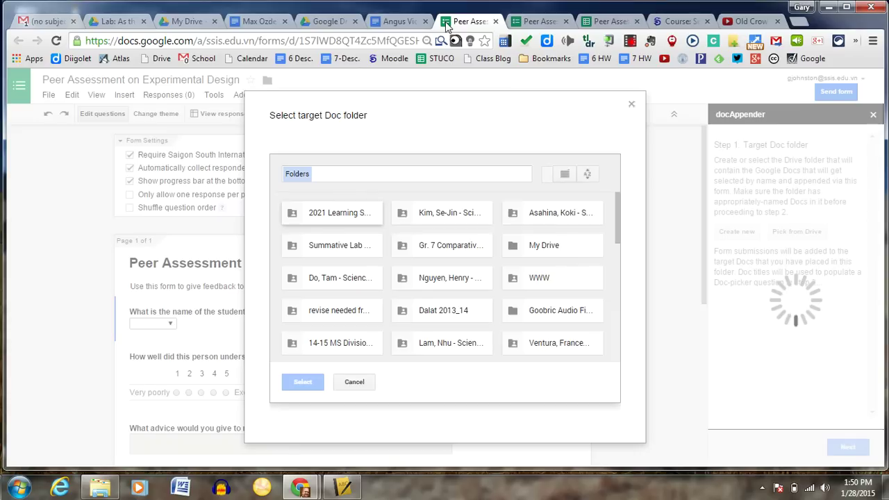
{"action": "left_click", "coordinate": [347, 249]}
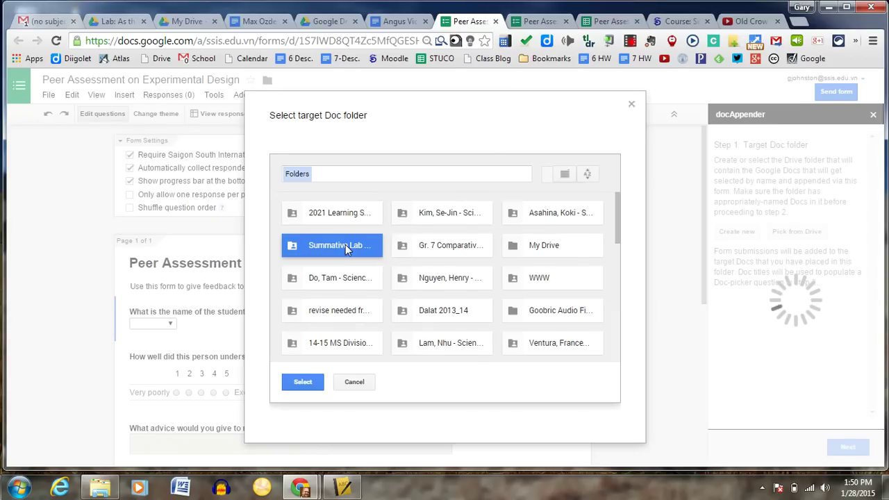
{"action": "left_click", "coordinate": [301, 381]}
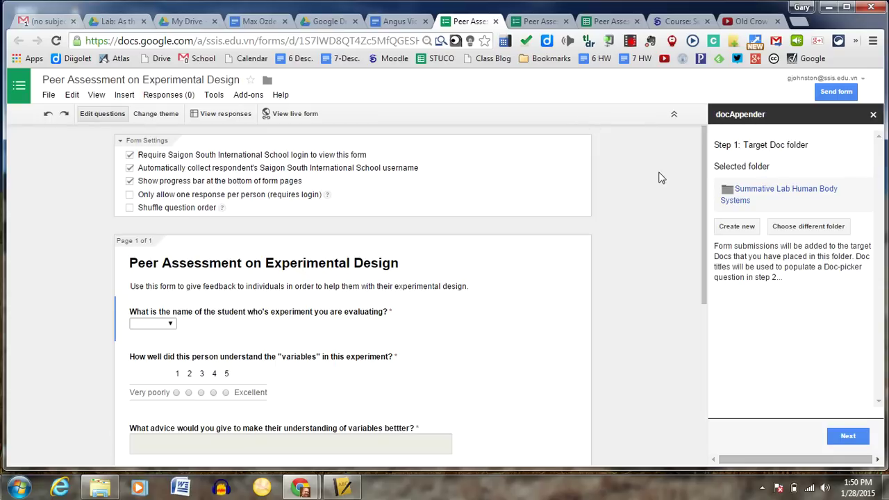
- Proceed to docAppender's Doc-picker question step and refresh its list of available questions
{"action": "left_click", "coordinate": [847, 435]}
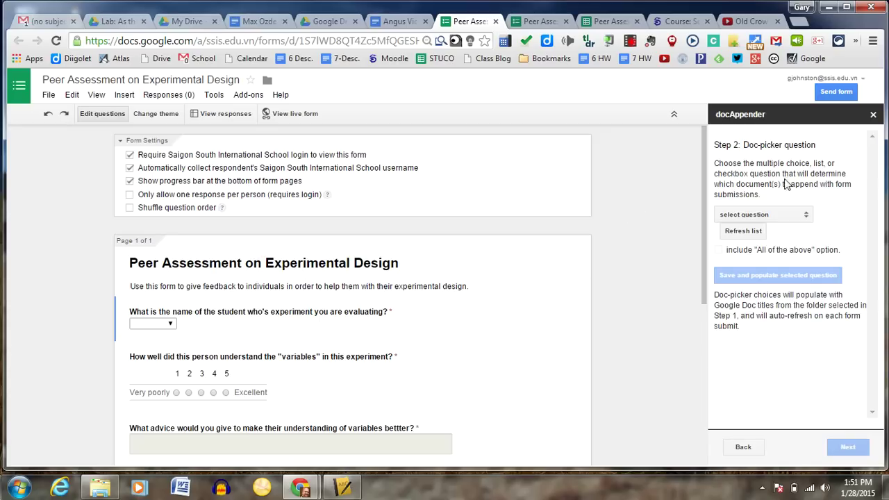
{"action": "left_click", "coordinate": [805, 216]}
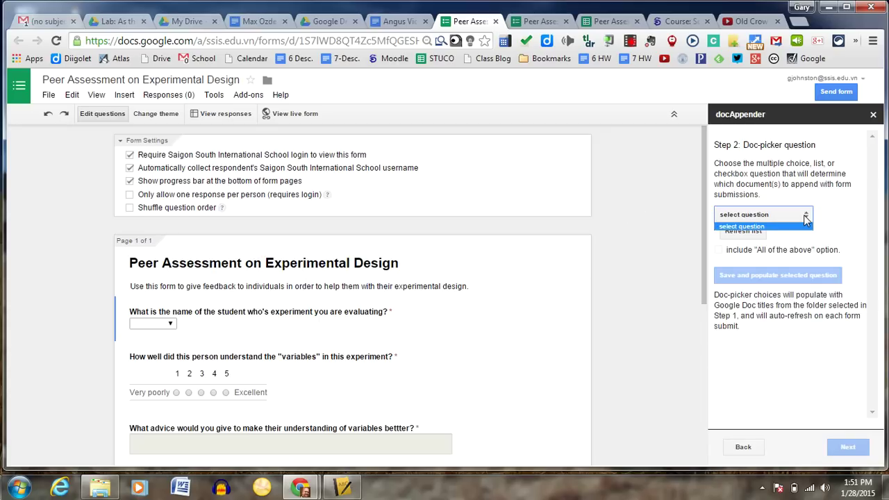
{"action": "left_click", "coordinate": [805, 216]}
{"action": "left_click", "coordinate": [804, 218]}
{"action": "left_click", "coordinate": [805, 217]}
{"action": "left_click", "coordinate": [744, 233]}
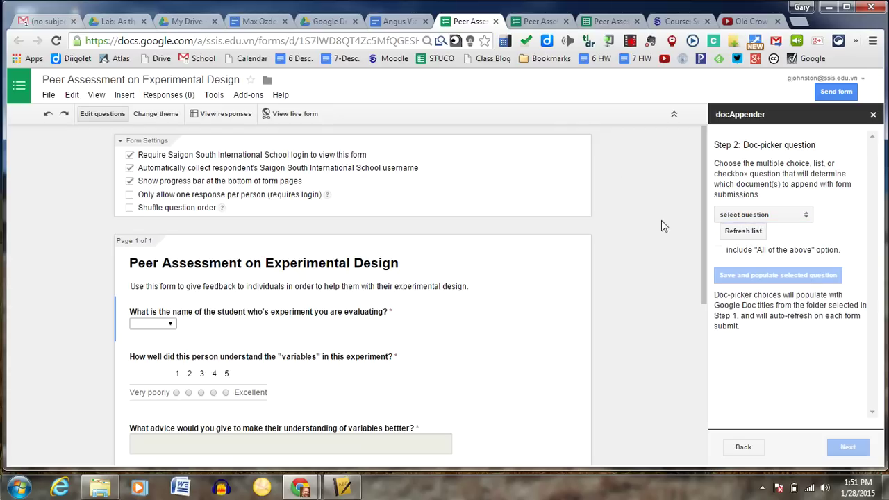
- Choose "What is the name of the student who's experiment you are evaluating?" as the Doc-picker question, then save and populate it
{"action": "left_click", "coordinate": [807, 217]}
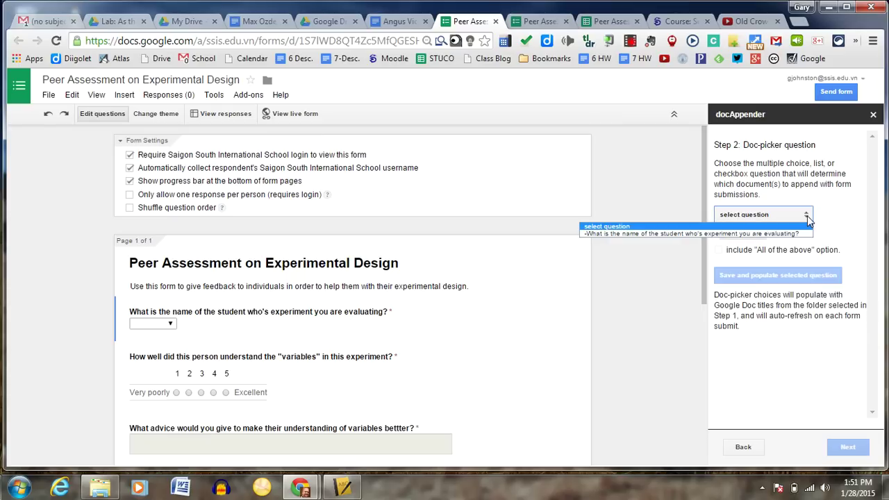
{"action": "left_click", "coordinate": [790, 235]}
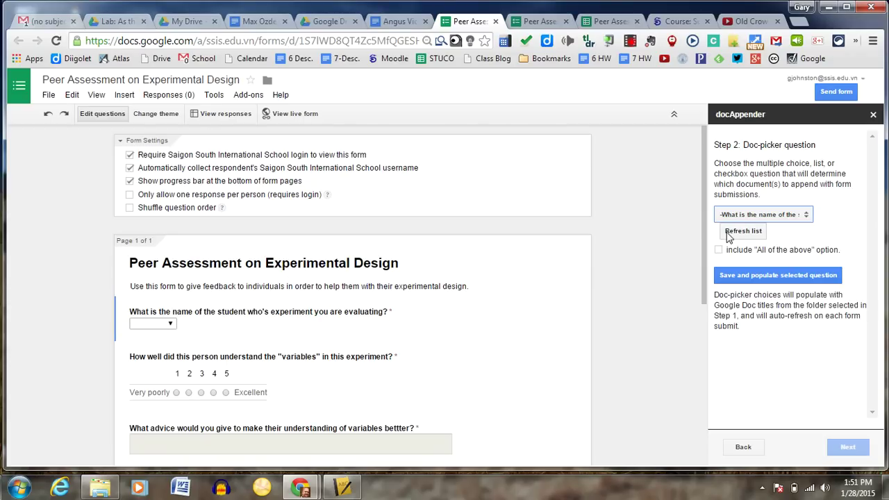
{"action": "left_click", "coordinate": [745, 276]}
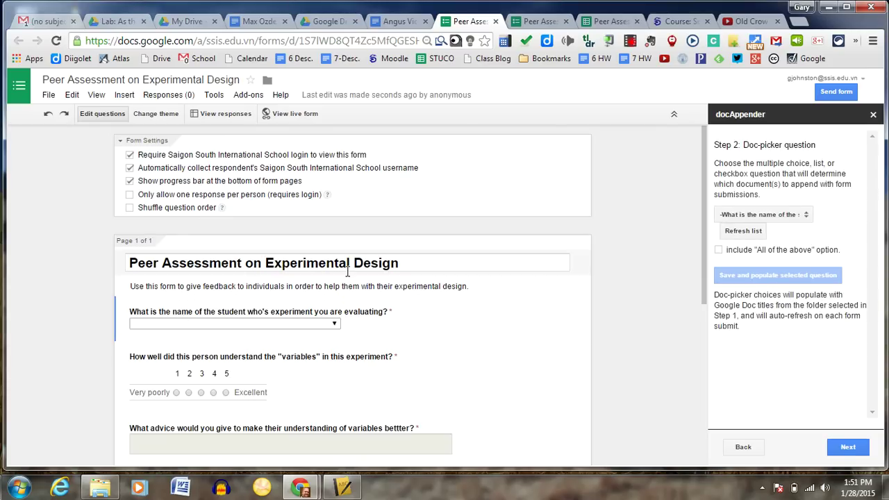
- Open the student-name question for editing and examine its list of answer choices
{"action": "left_click", "coordinate": [334, 328]}
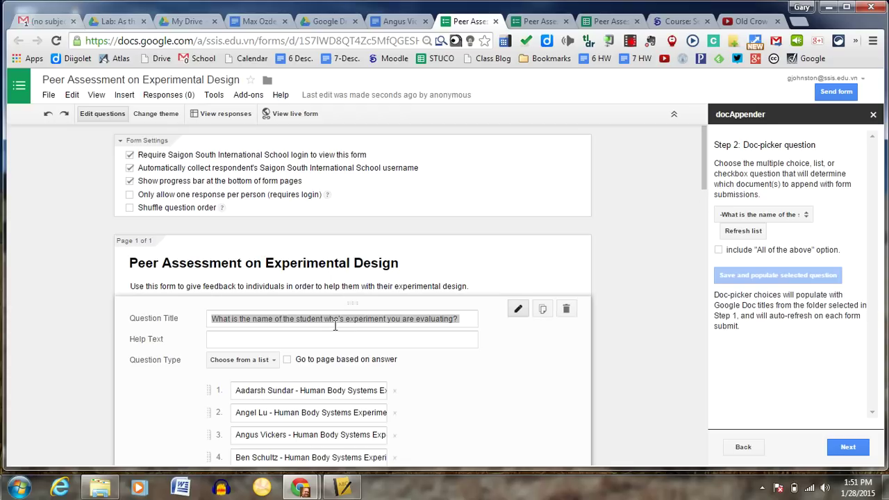
{"action": "scroll", "coordinate": [623, 383], "scroll_direction": "down", "scroll_amount": 3}
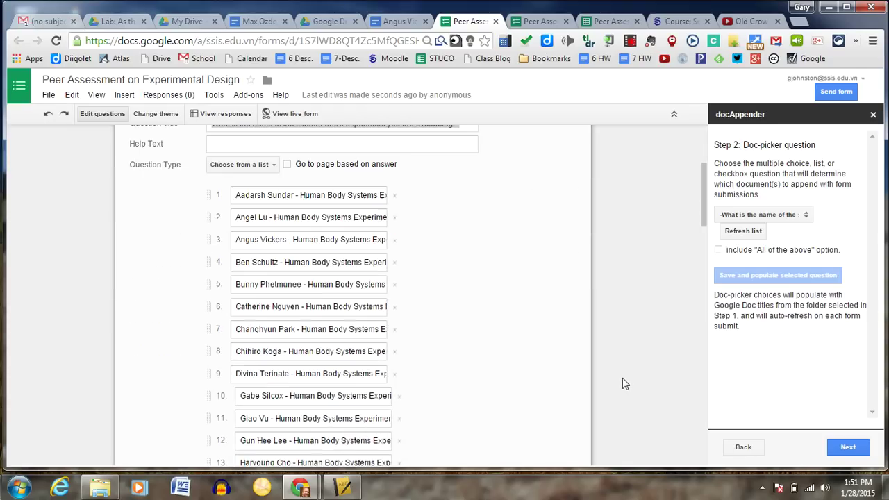
- Examine the remaining answer choices of the student-name question and finish editing the question
{"action": "scroll", "coordinate": [622, 379], "scroll_direction": "down", "scroll_amount": 5}
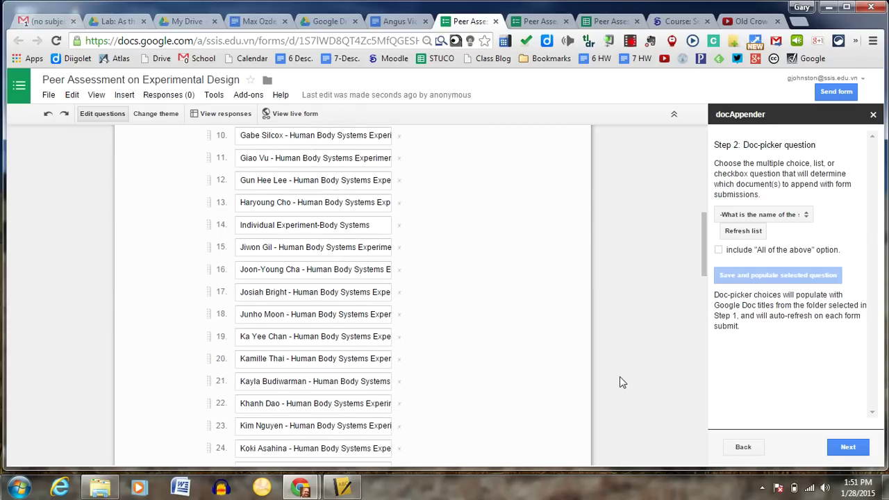
{"action": "scroll", "coordinate": [620, 381], "scroll_direction": "down", "scroll_amount": 8}
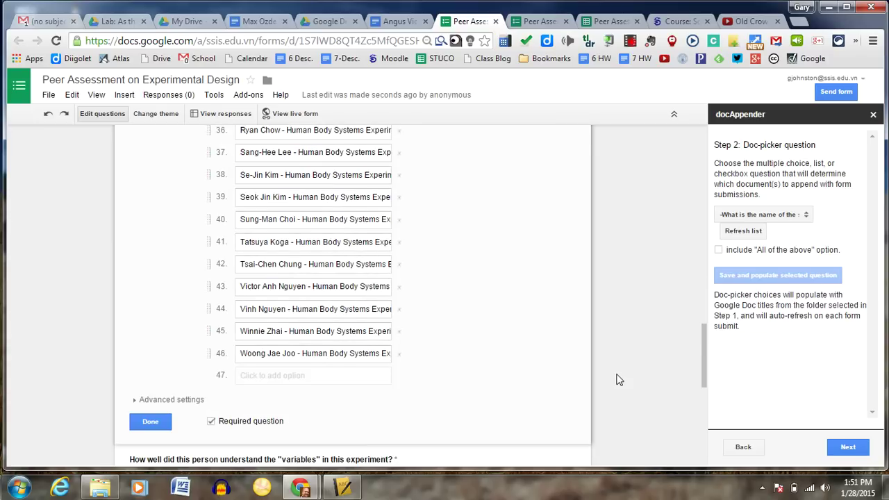
{"action": "left_click", "coordinate": [157, 425]}
{"action": "scroll", "coordinate": [600, 230], "scroll_direction": "up", "scroll_amount": 10}
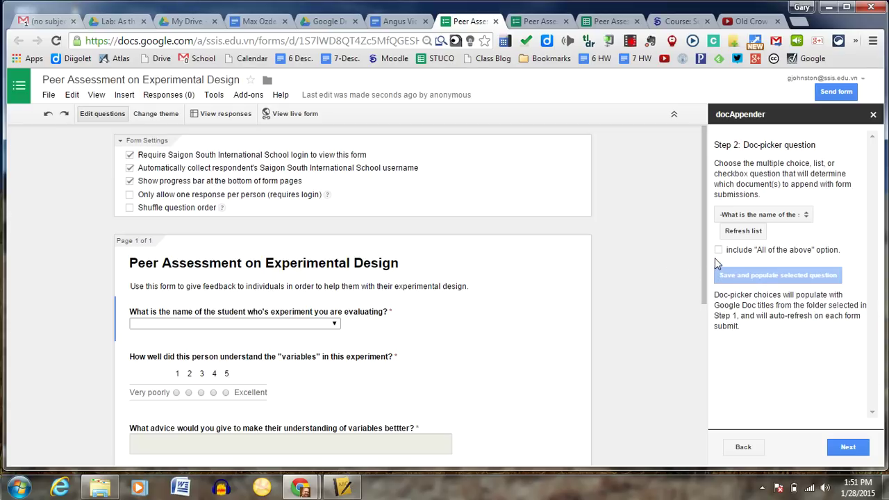
- Proceed to docAppender's form values, include the username and all five form questions but not the timestamp, and enable the add-on
{"action": "left_click", "coordinate": [848, 447]}
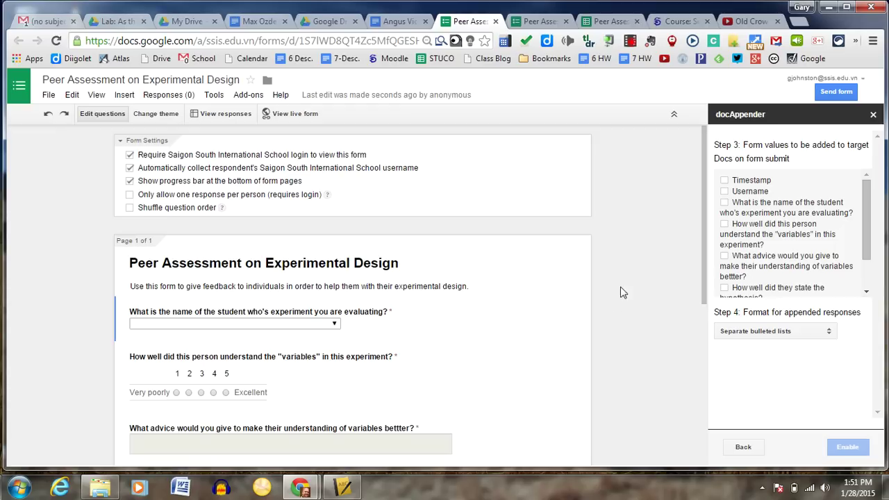
{"action": "left_click", "coordinate": [725, 192]}
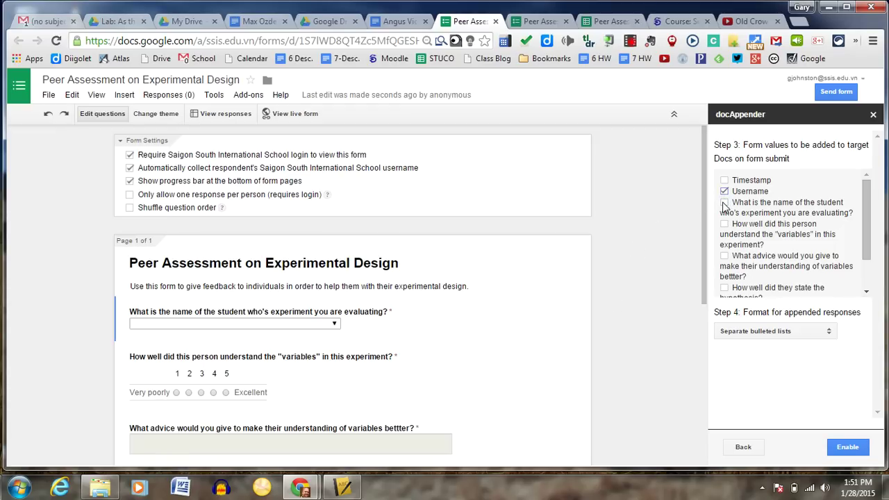
{"action": "left_click", "coordinate": [724, 202]}
{"action": "left_click", "coordinate": [725, 224]}
{"action": "left_click", "coordinate": [725, 255]}
{"action": "left_click_drag", "start_coordinate": [866, 212], "coordinate": [865, 239]}
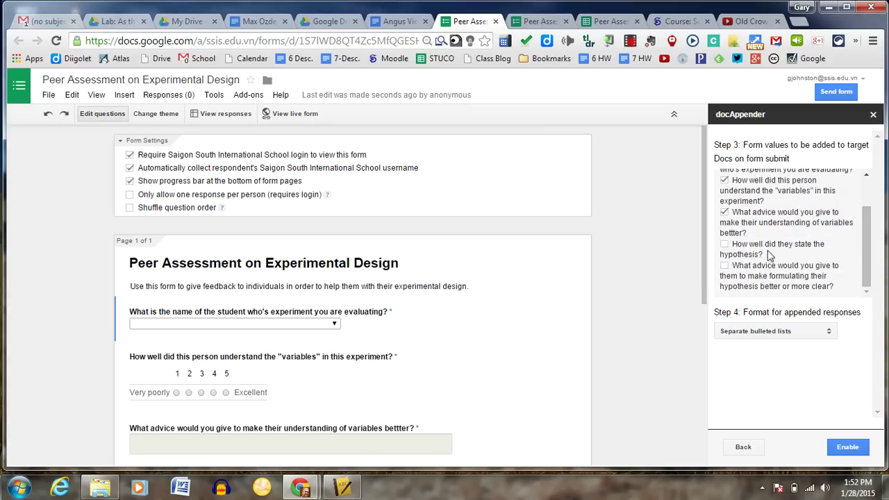
{"action": "left_click", "coordinate": [725, 244]}
{"action": "left_click", "coordinate": [725, 266]}
{"action": "left_click", "coordinate": [849, 448]}
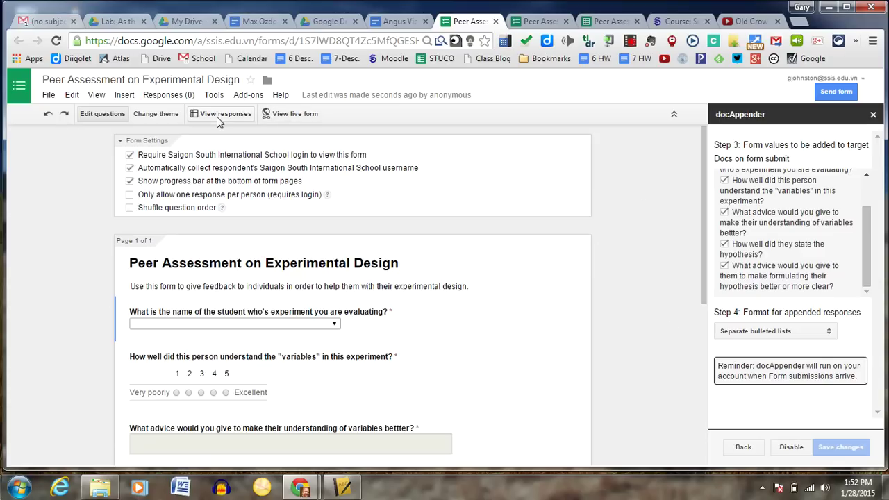
- Examine the opening page of the student's Human Body Systems Experiment document in Google Docs
{"action": "left_click", "coordinate": [392, 21]}
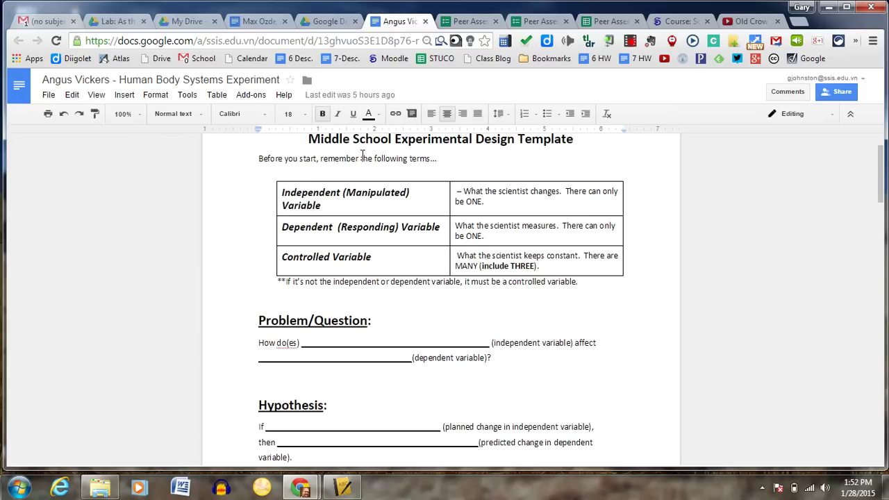
{"action": "scroll", "coordinate": [396, 196], "scroll_direction": "up", "scroll_amount": 1}
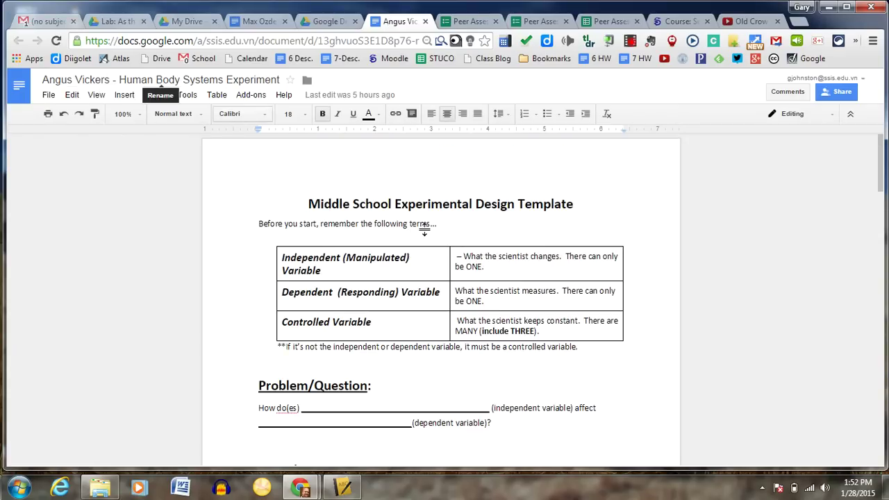
{"action": "scroll", "coordinate": [425, 231], "scroll_direction": "down", "scroll_amount": 1}
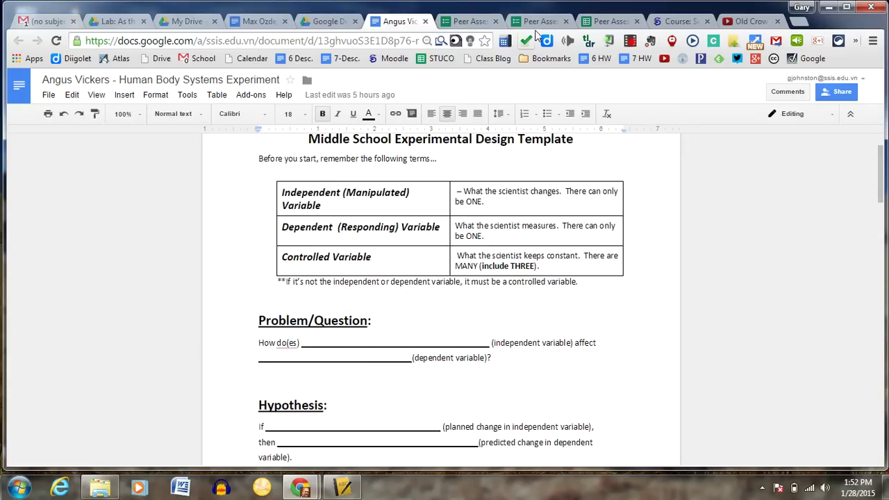
{"action": "scroll", "coordinate": [457, 350], "scroll_direction": "up", "scroll_amount": 1}
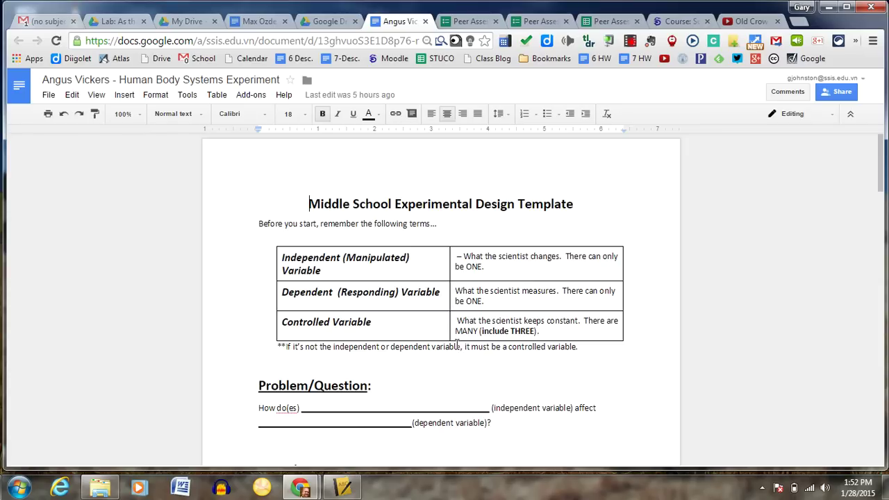
- Reload the live peer assessment form and choose the student whose experiment document was just viewed, placing that document's tab beside the form
{"action": "left_click", "coordinate": [536, 22]}
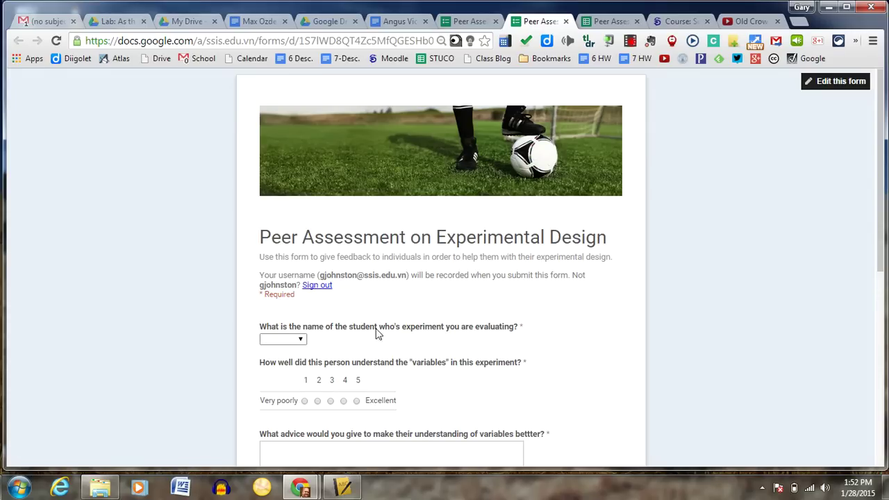
{"action": "left_click", "coordinate": [57, 41]}
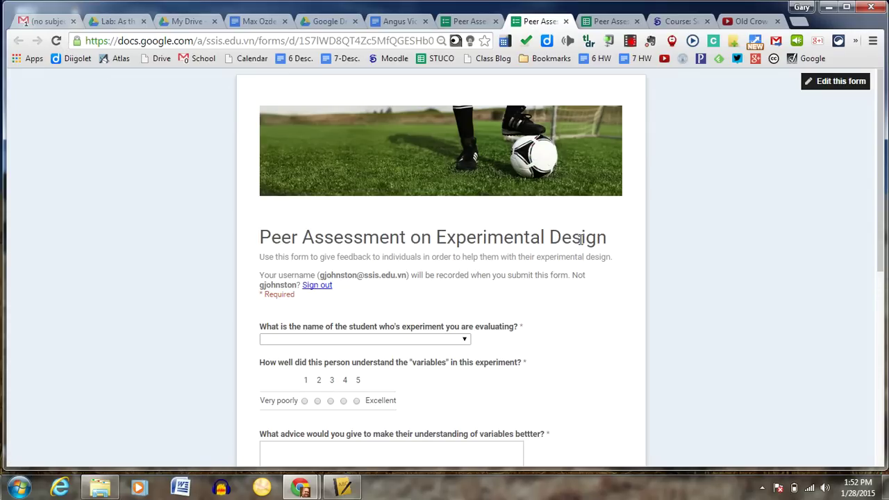
{"action": "scroll", "coordinate": [404, 256], "scroll_direction": "down", "scroll_amount": 1}
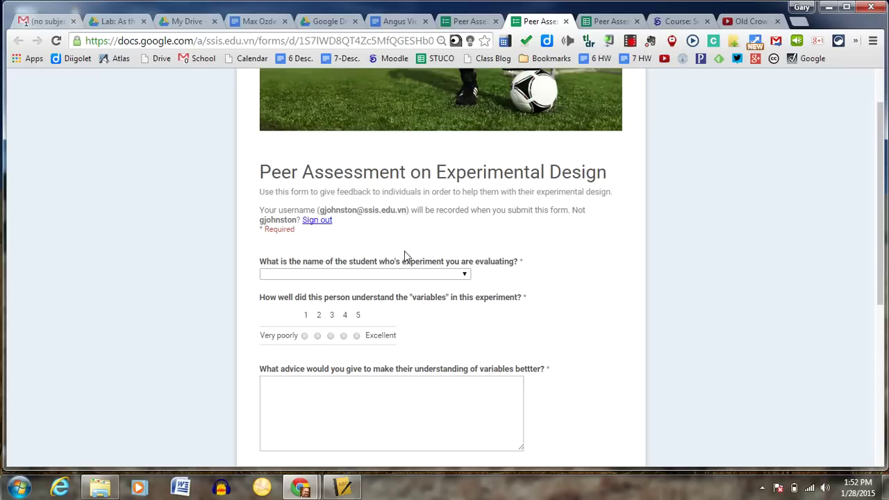
{"action": "left_click", "coordinate": [465, 277]}
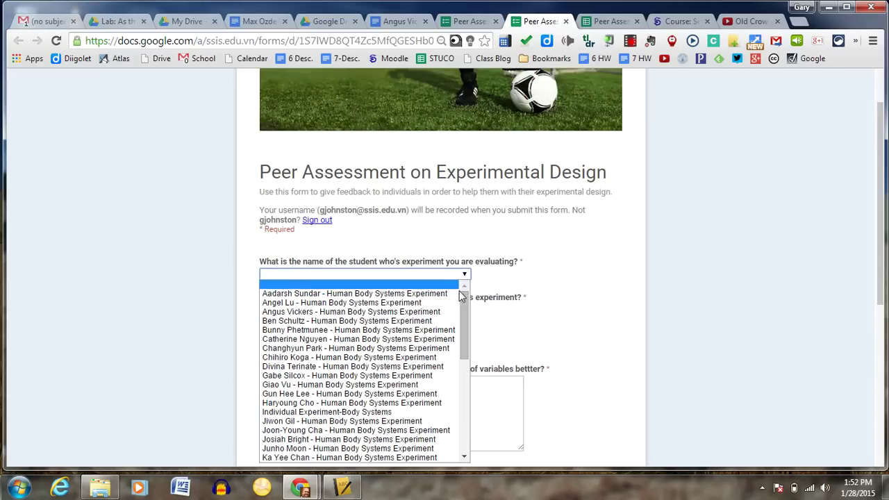
{"action": "left_click", "coordinate": [448, 313]}
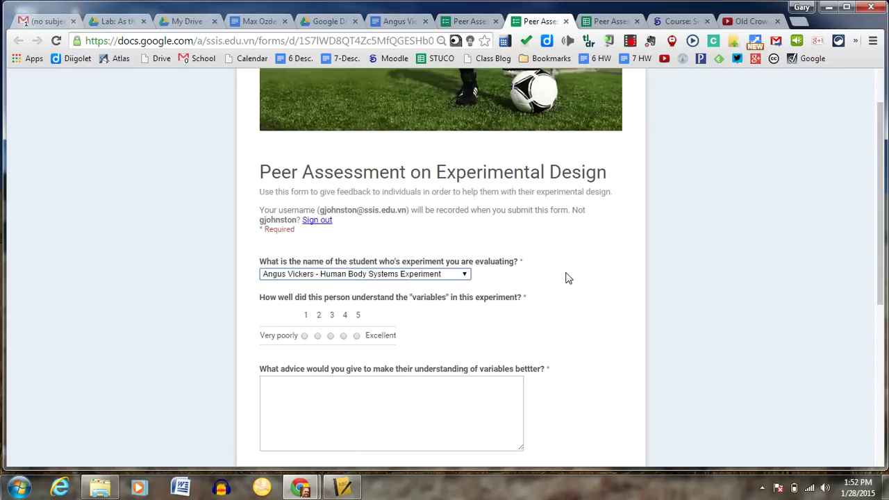
{"action": "scroll", "coordinate": [568, 278], "scroll_direction": "down", "scroll_amount": 1}
{"action": "left_click_drag", "start_coordinate": [400, 21], "coordinate": [473, 21]}
{"action": "left_click", "coordinate": [540, 21]}
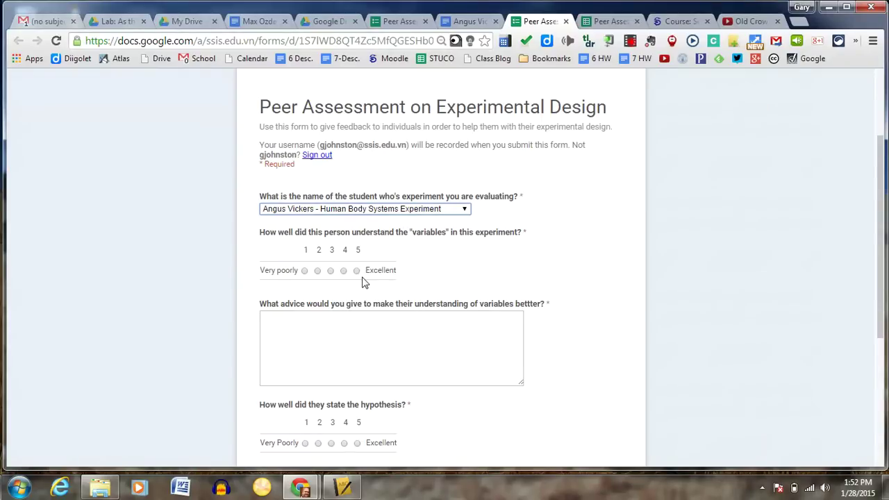
- Rate the variables understanding 4 and answer "A great understanding of control variables, but I don't think he quite understands what it is to manipulate (independent variable)"
{"action": "left_click", "coordinate": [342, 271]}
{"action": "left_click", "coordinate": [349, 320]}
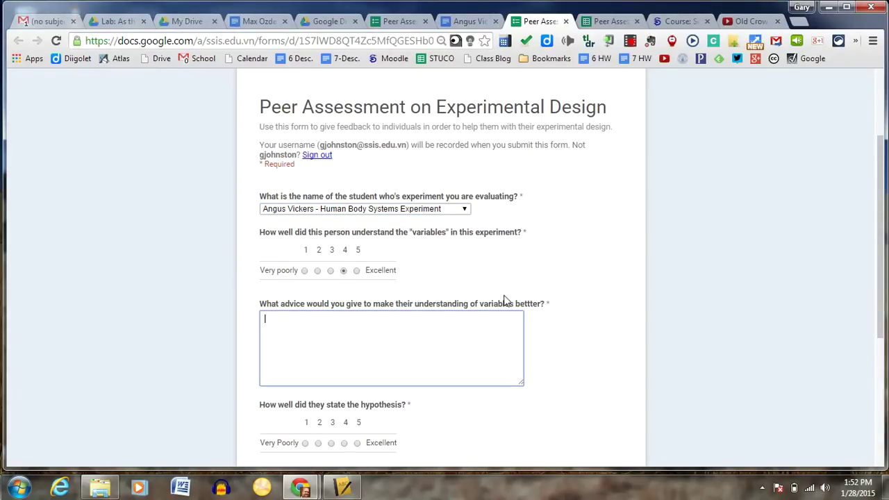
{"action": "type", "text": "A great understanding of"}
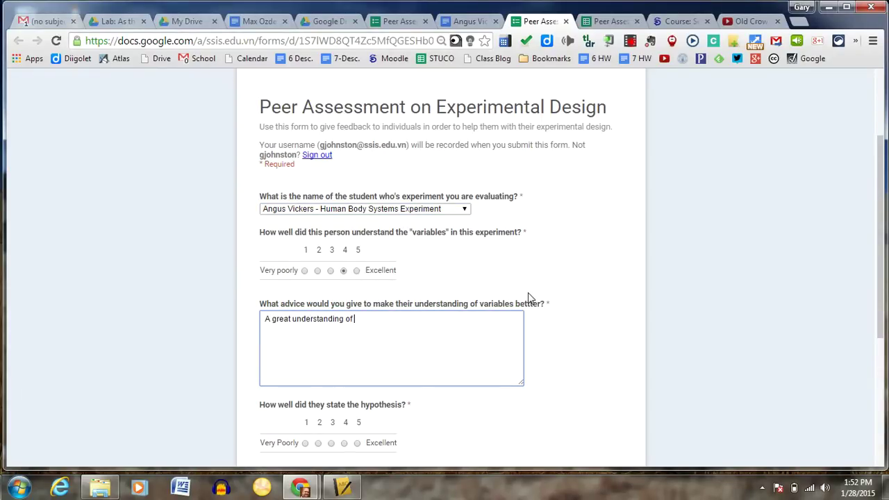
{"action": "type", "text": " control varialbe"}
{"action": "key", "text": "BackSpace"}
{"action": "key", "text": "BackSpace"}
{"action": "key", "text": "BackSpace"}
{"action": "type", "text": "bles, but I t"}
{"action": "key", "text": "BackSpace"}
{"action": "type", "text": "don't think he"}
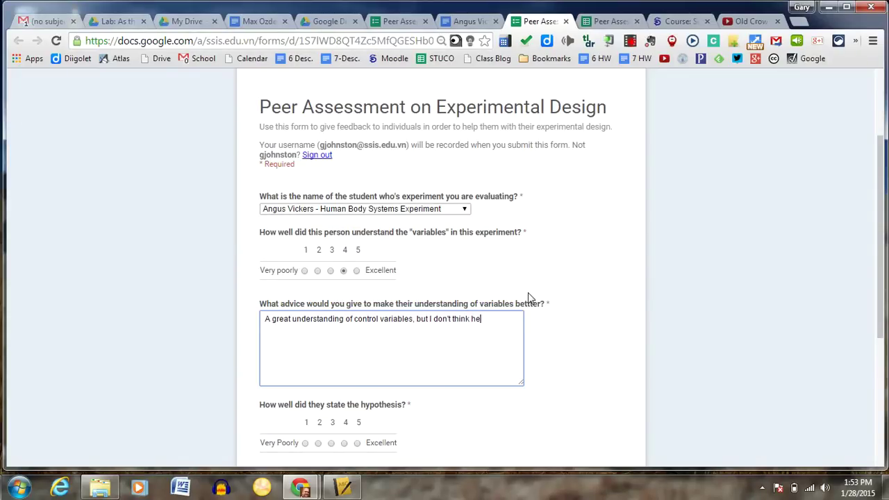
{"action": "type", "text": " quite understands what it is to ma"}
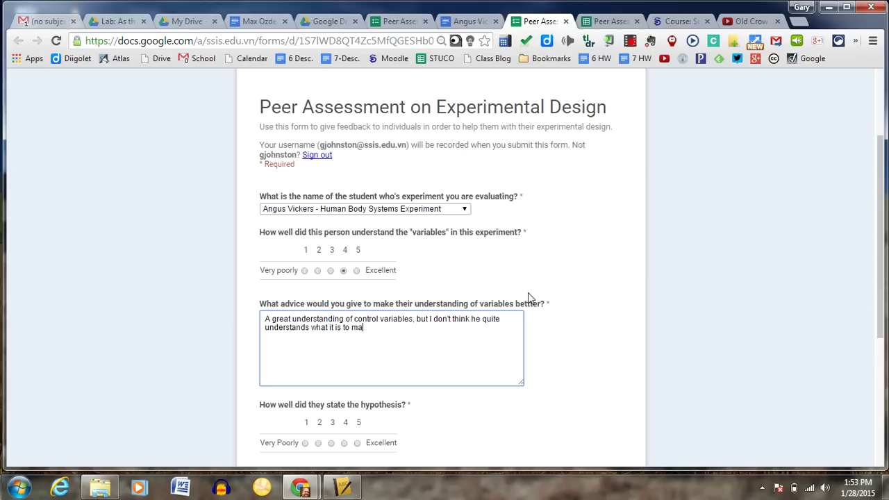
{"action": "type", "text": "nipulate ("}
{"action": "type", "text": "inde"}
{"action": "type", "text": "pendent "}
{"action": "type", "text": "variabl"}
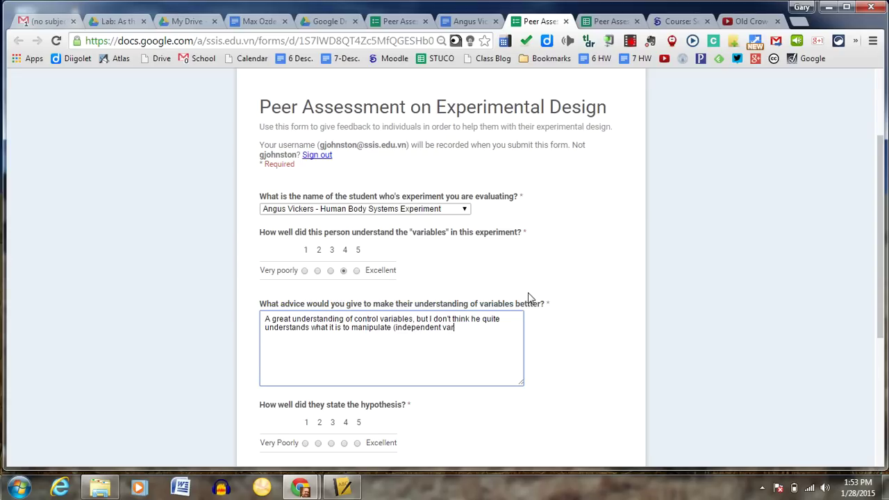
{"action": "type", "text": "e)"}
- Rate the hypothesis 4, advise "Great! But I would suggest that you read it to make sure that "something" is more clear." and submit the form
{"action": "scroll", "coordinate": [521, 297], "scroll_direction": "down", "scroll_amount": 3}
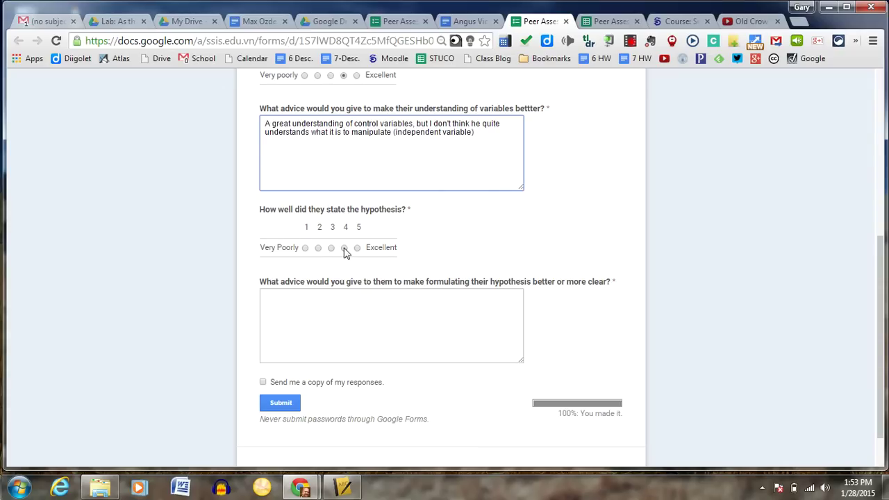
{"action": "left_click", "coordinate": [344, 248]}
{"action": "left_click", "coordinate": [357, 304]}
{"action": "type", "text": "Grea"}
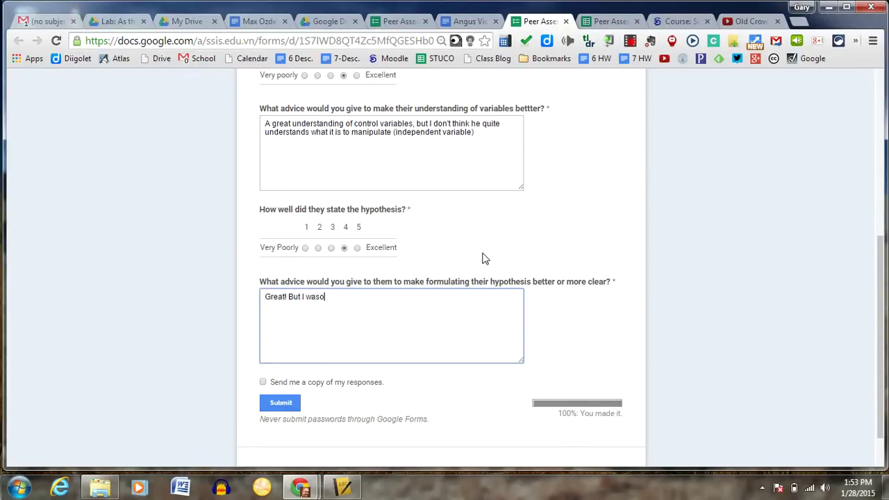
{"action": "type", "text": "t! But I would suggest that you read it to ma"}
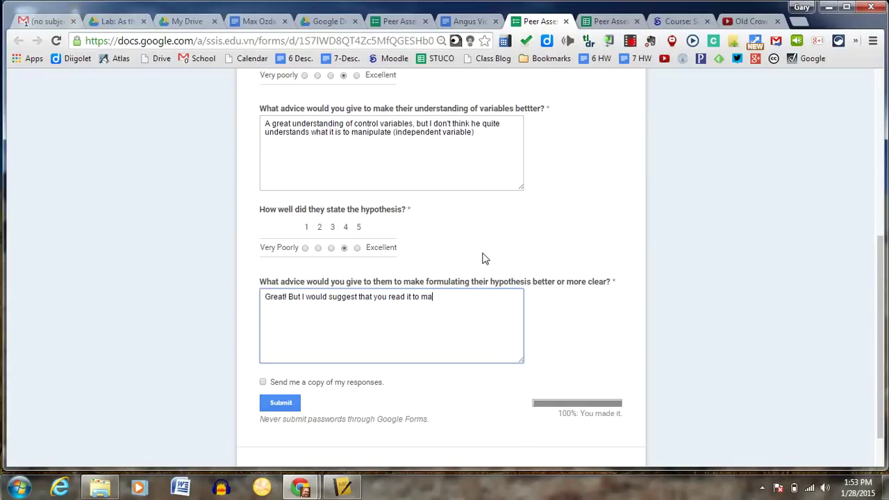
{"action": "type", "text": "ke sure that something"}
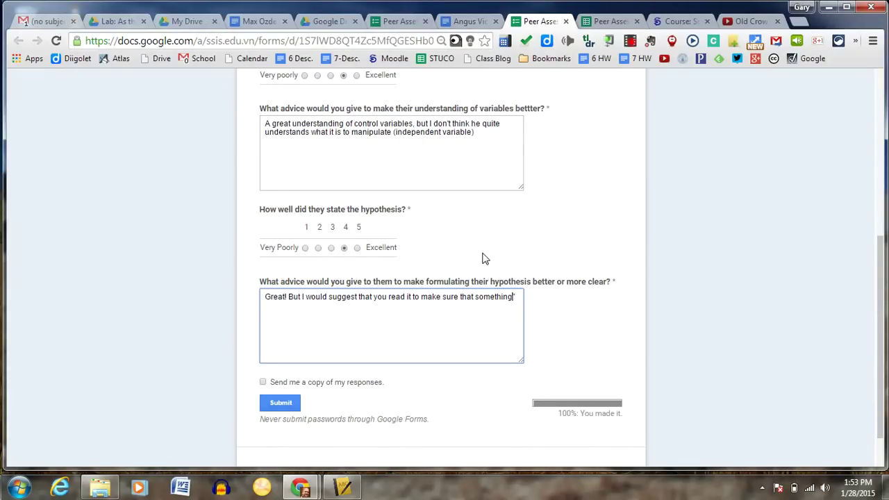
{"action": "key", "text": "ctrl+Left"}
{"action": "type", "text": "\" is more clear"}
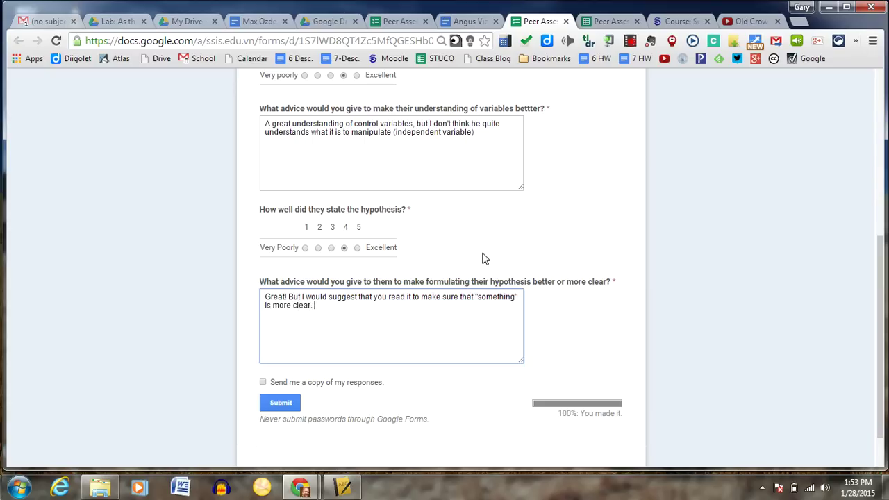
{"action": "left_click", "coordinate": [285, 403]}
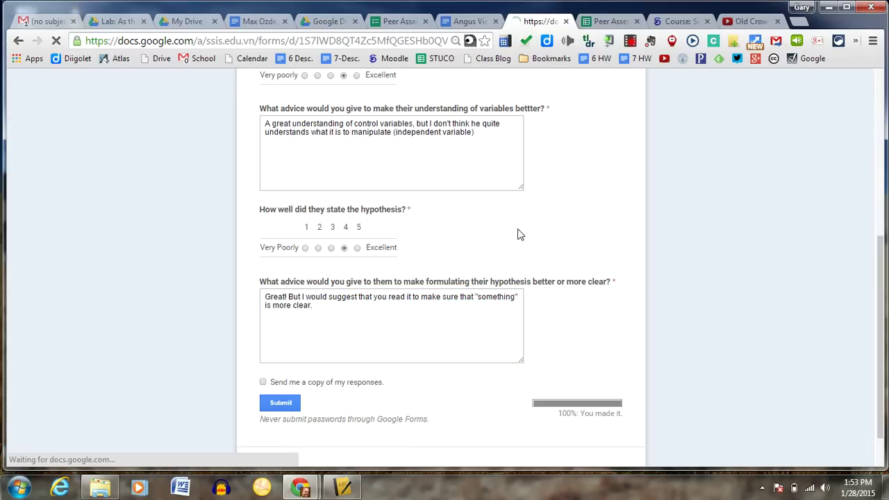
- Look through the files in the Summative Lab Human Body Systems folder in Google Drive
{"action": "left_click", "coordinate": [384, 21]}
{"action": "left_click", "coordinate": [341, 22]}
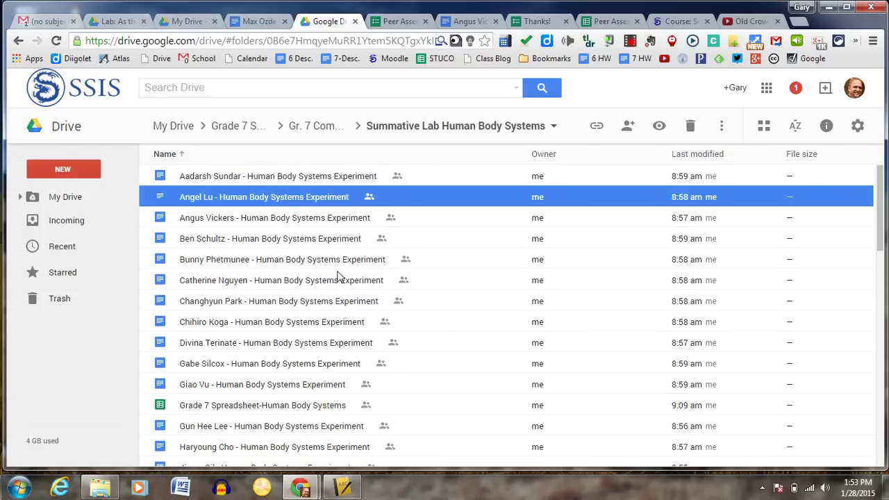
{"action": "scroll", "coordinate": [340, 277], "scroll_direction": "down", "scroll_amount": 4}
{"action": "scroll", "coordinate": [339, 276], "scroll_direction": "down", "scroll_amount": 4}
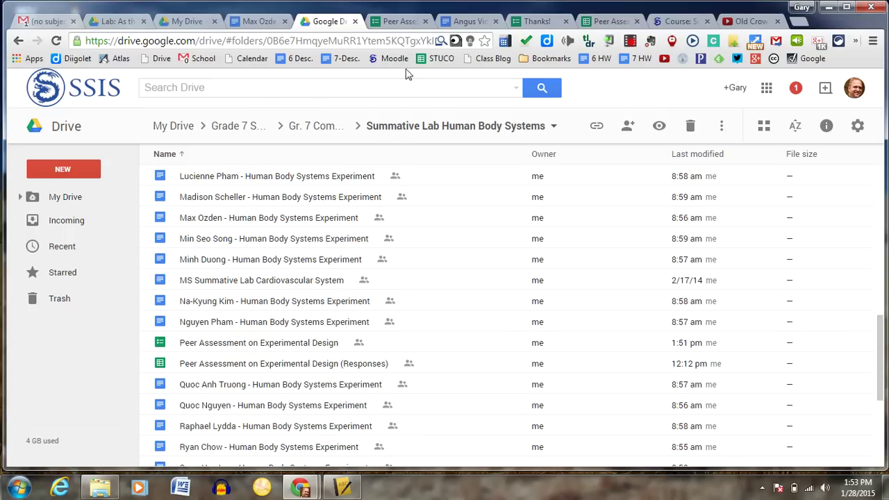
- Examine the peer feedback at the end of the evaluated student's experiment document
{"action": "left_click", "coordinate": [470, 22]}
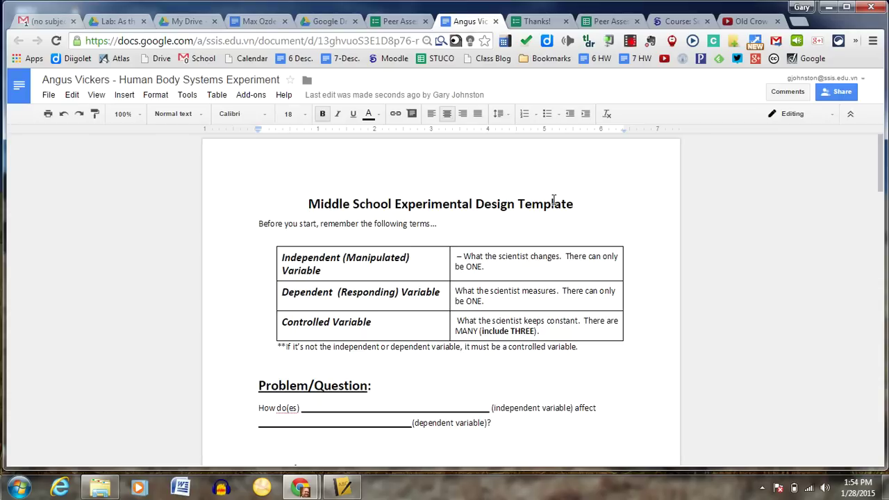
{"action": "scroll", "coordinate": [554, 200], "scroll_direction": "down", "scroll_amount": 15}
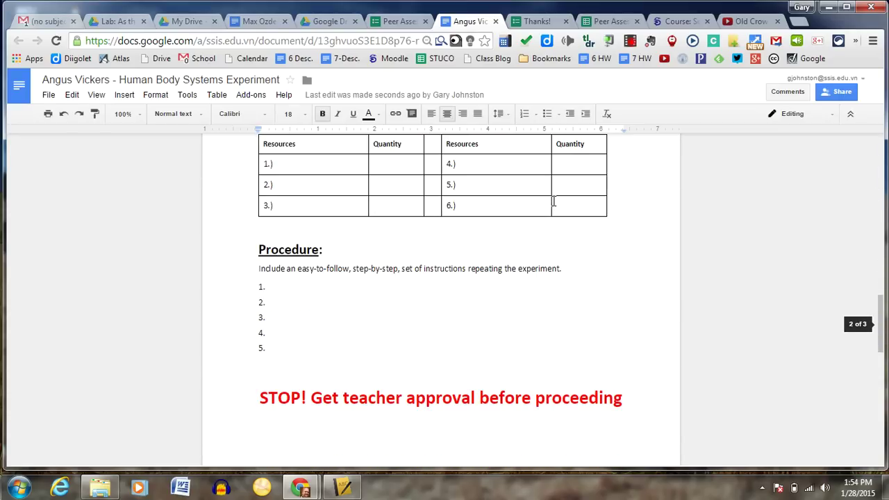
{"action": "scroll", "coordinate": [554, 201], "scroll_direction": "down", "scroll_amount": 15}
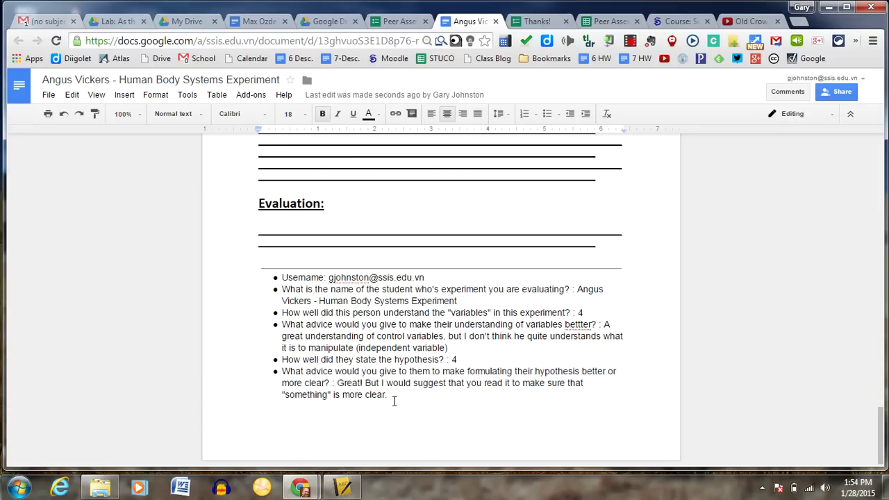
{"action": "left_click_drag", "start_coordinate": [393, 399], "coordinate": [280, 277]}
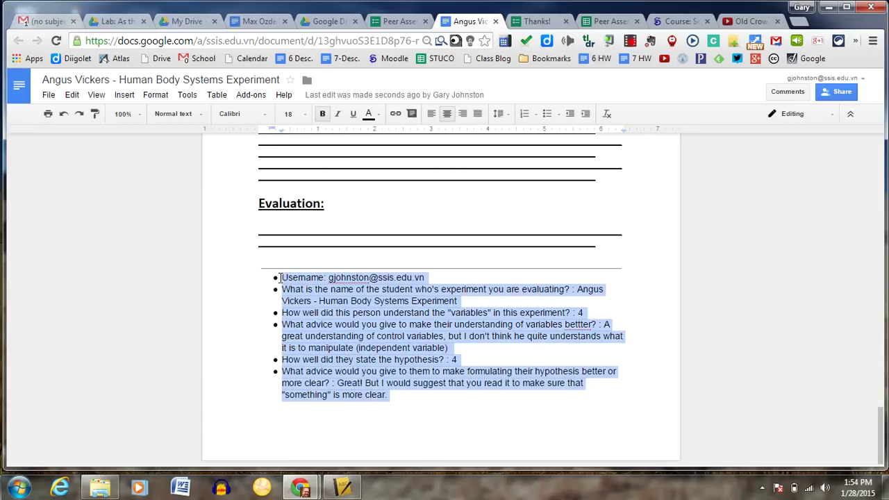
{"action": "left_click", "coordinate": [337, 285]}
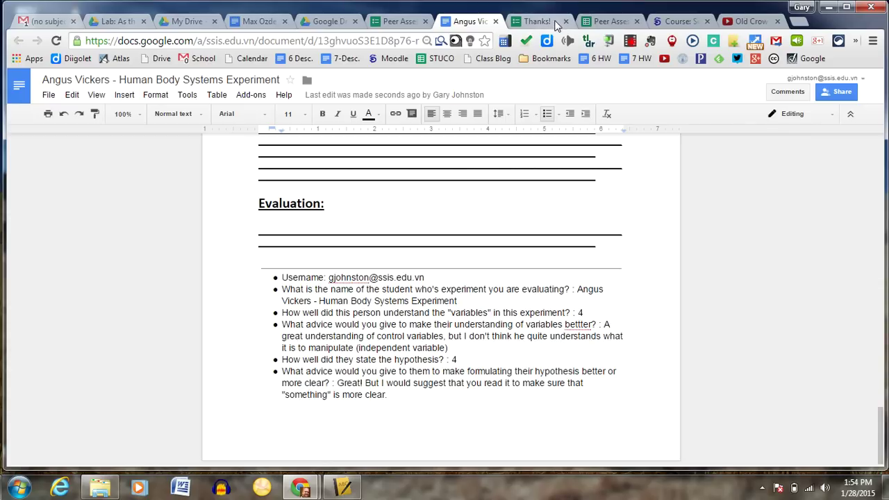
- Compare the submitted response in cells A2:G2 of the form responses spreadsheet with the feedback list appended to the experiment document, highlighting both
{"action": "left_click_drag", "start_coordinate": [390, 395], "coordinate": [280, 276]}
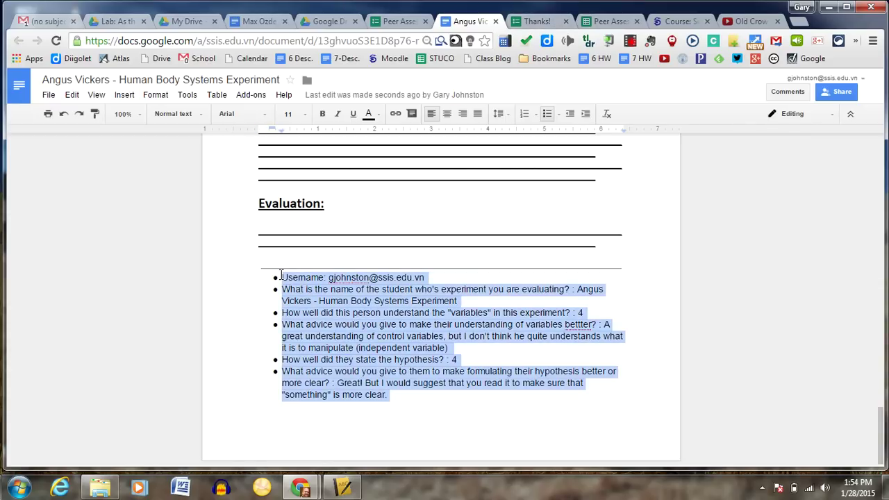
{"action": "left_click", "coordinate": [599, 21]}
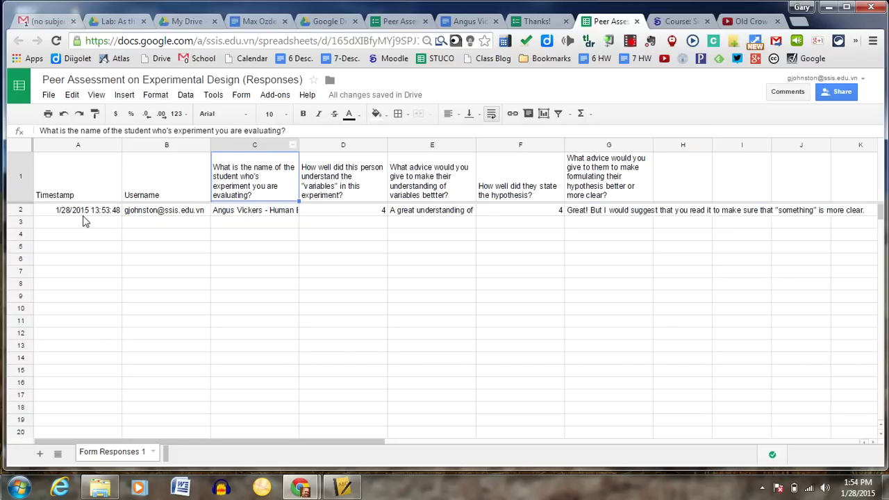
{"action": "left_click_drag", "start_coordinate": [82, 210], "coordinate": [600, 218]}
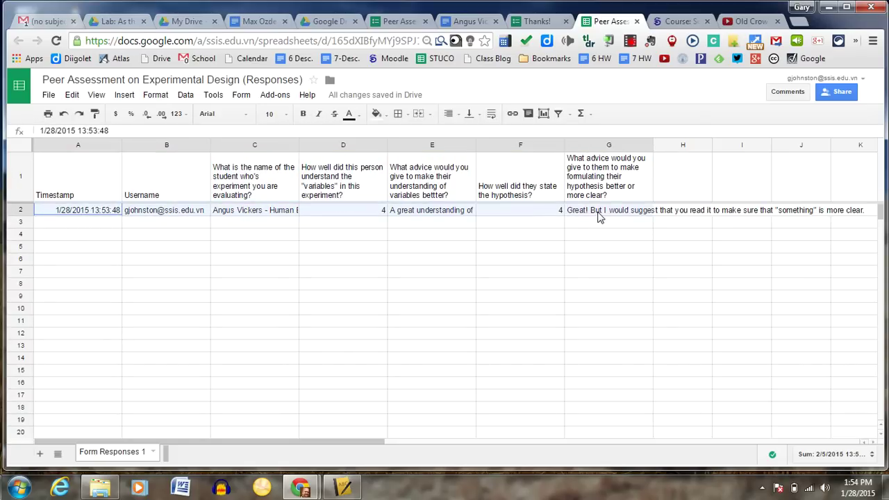
{"action": "key", "text": "ctrl+c"}
{"action": "left_click", "coordinate": [469, 20]}
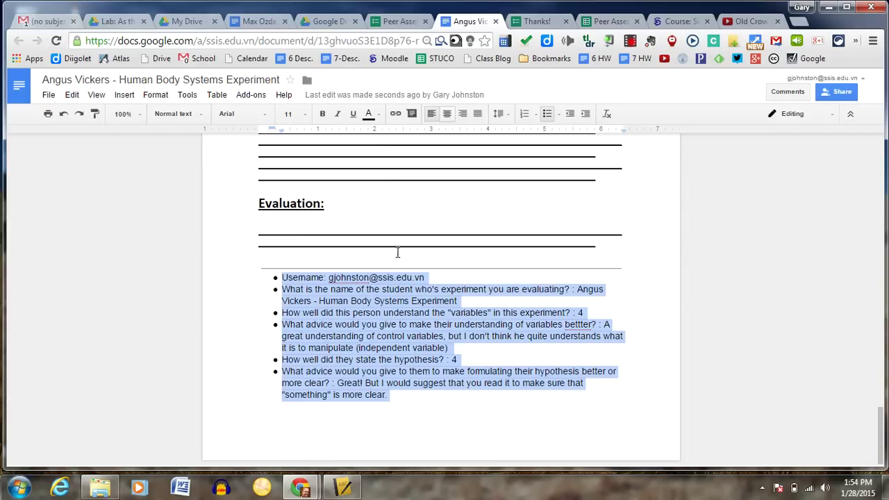
{"action": "left_click", "coordinate": [391, 269]}
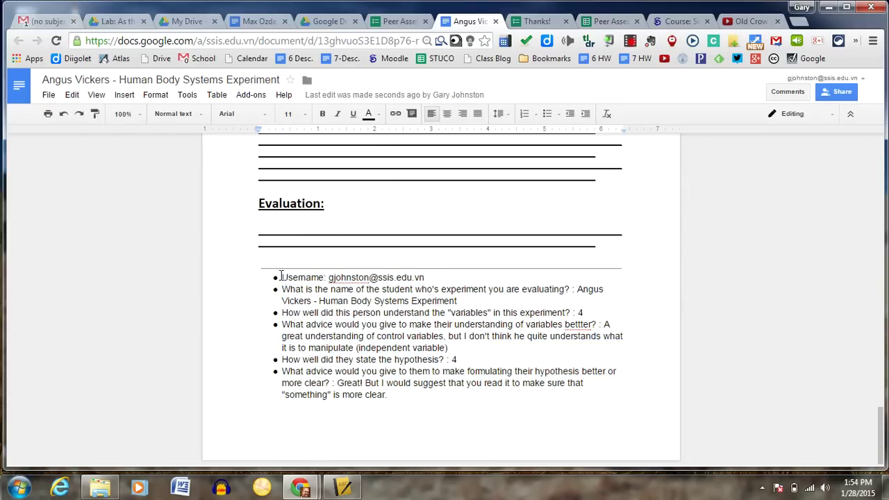
{"action": "left_click_drag", "start_coordinate": [280, 276], "coordinate": [450, 403]}
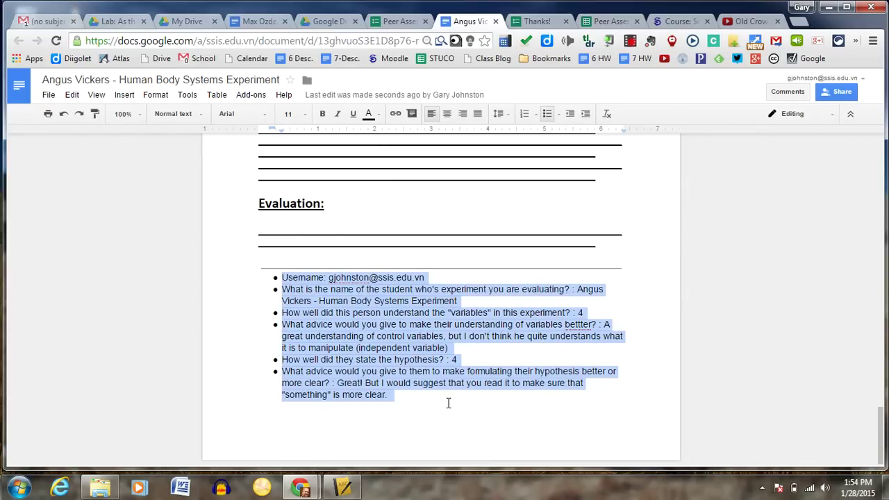